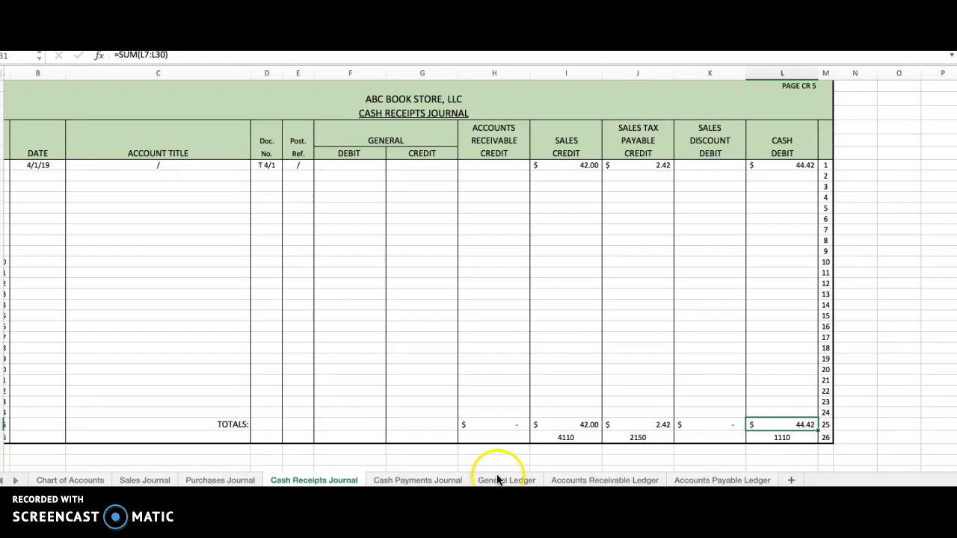
Step: Trace the Cash Debit total and account number from the Cash Receipts Journal to the CR 5 posting in the General Ledger's Cash account
left_click_drag(785, 140, 793, 151)
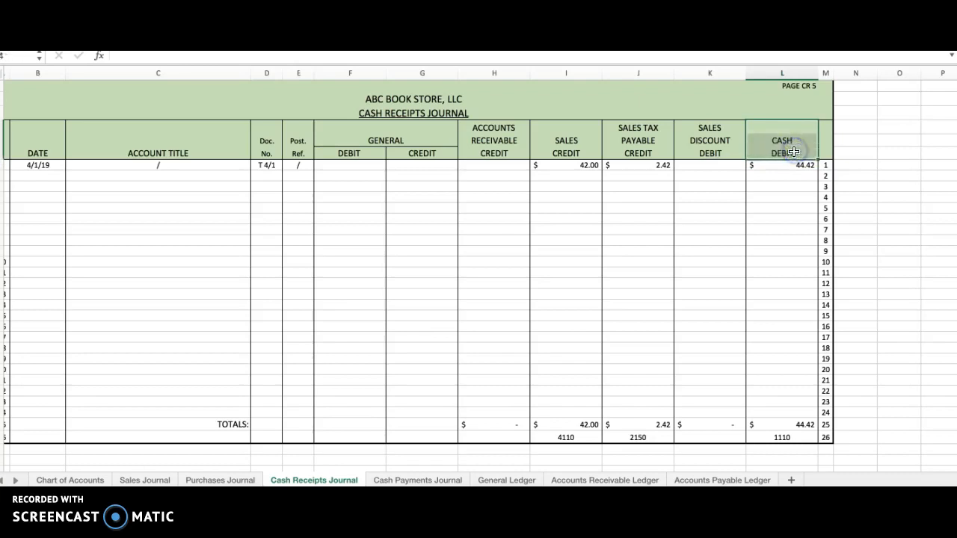
left_click(804, 424)
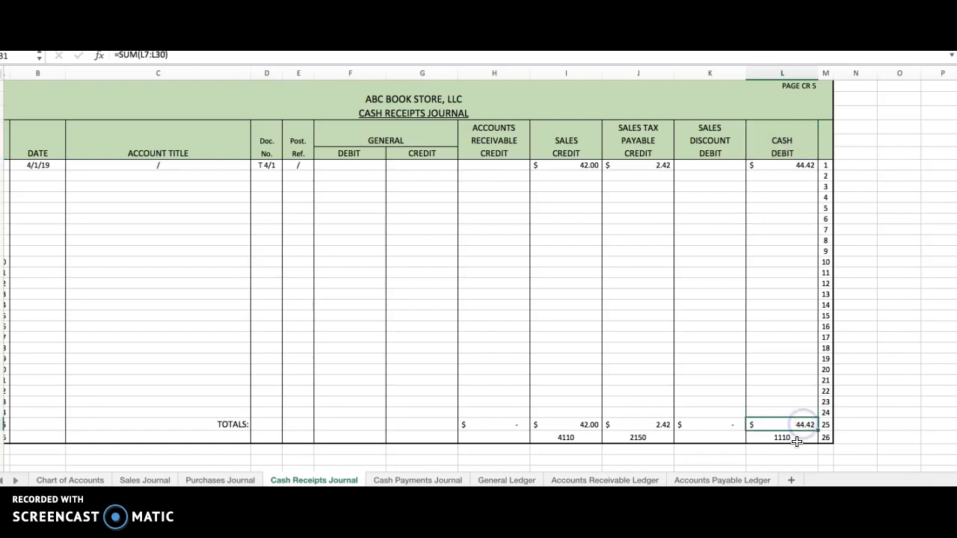
left_click(789, 438)
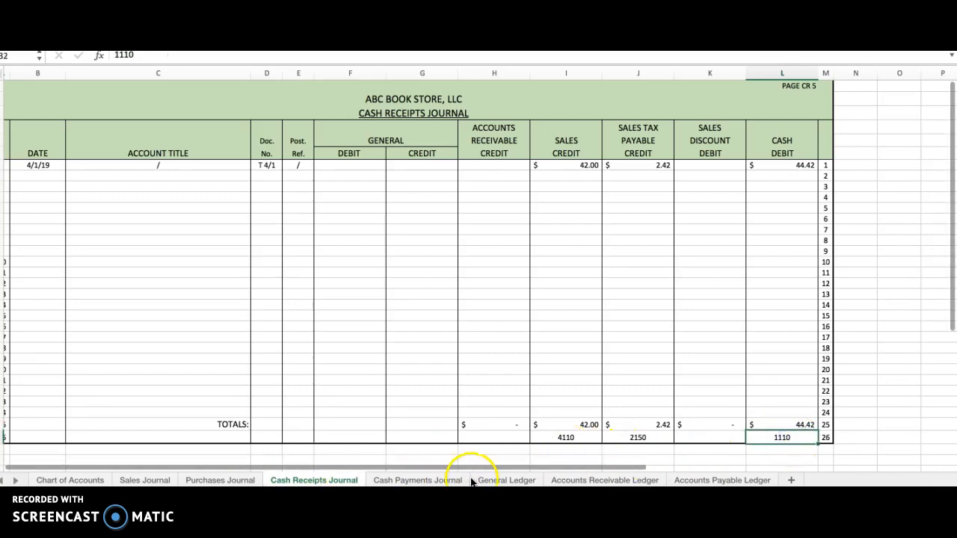
left_click(500, 481)
scroll(75, 251, "up", 5)
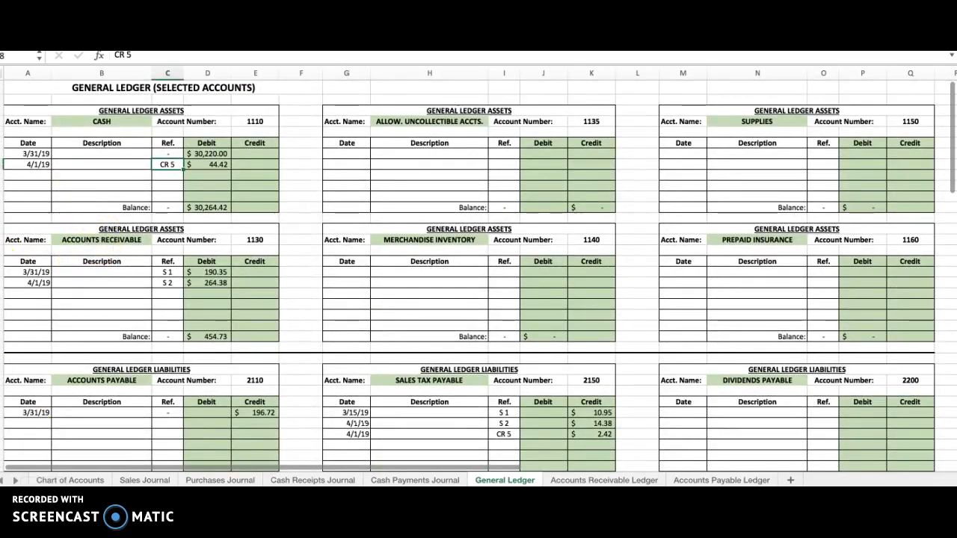
double_click(37, 164)
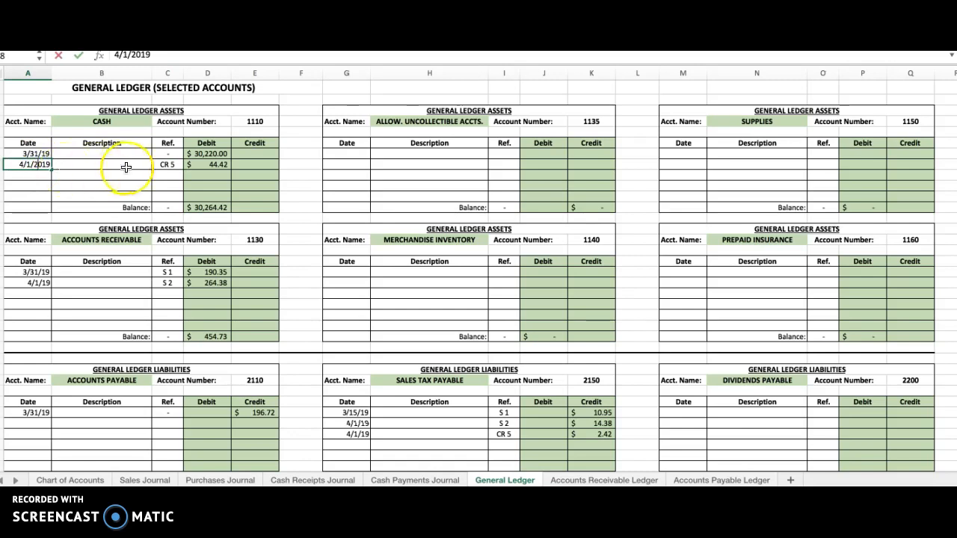
left_click(167, 166)
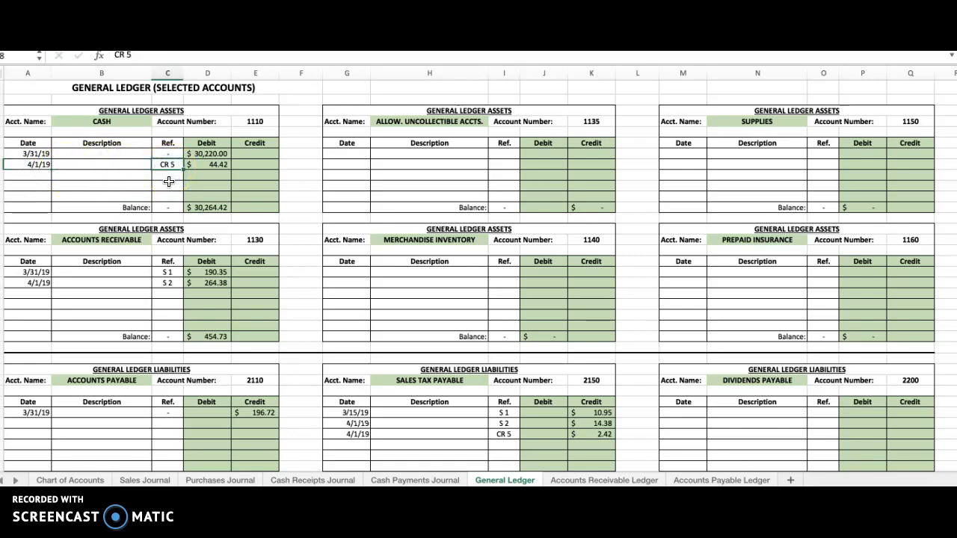
left_click(212, 163)
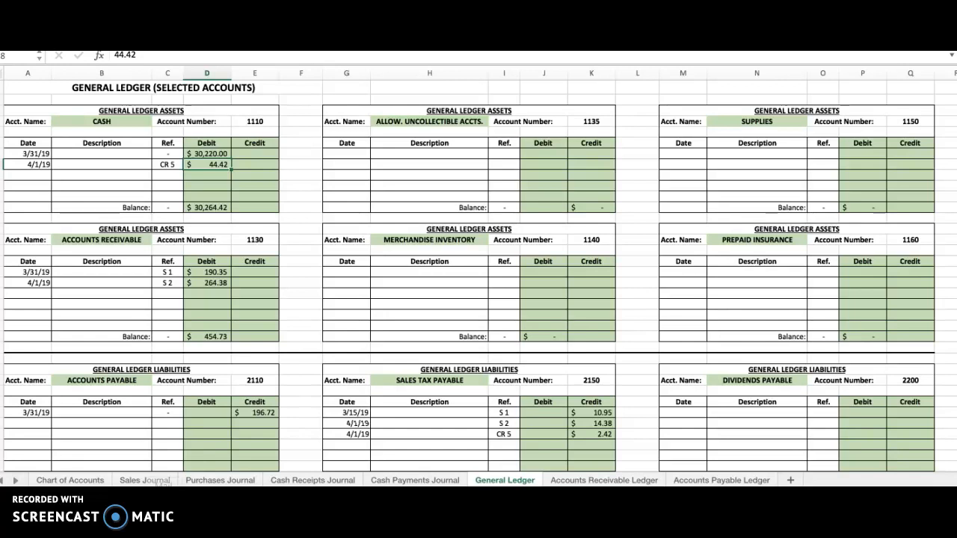
Step: Review the date, sales credit, sales tax payable credit and cash debit of the line 1 sale in the Cash Receipts Journal
left_click(315, 482)
double_click(315, 482)
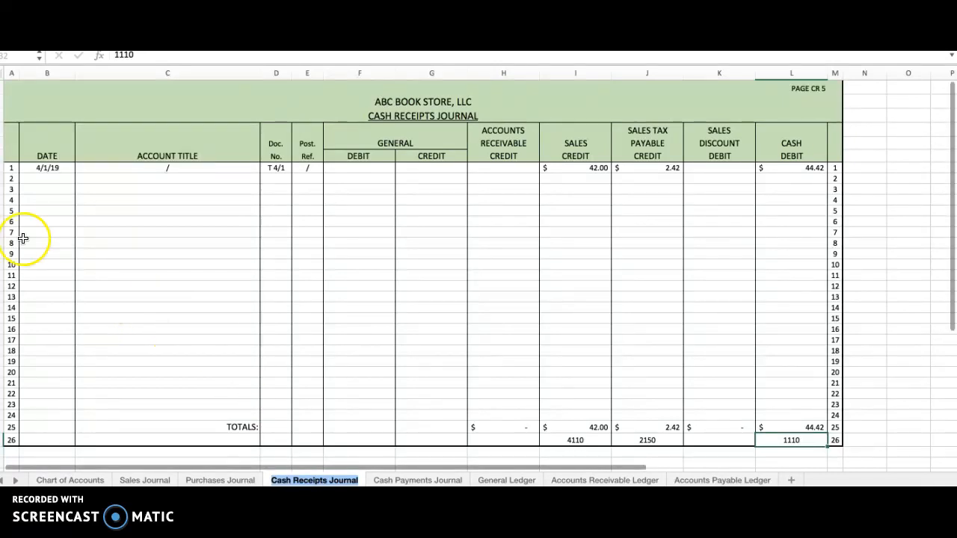
left_click(48, 168)
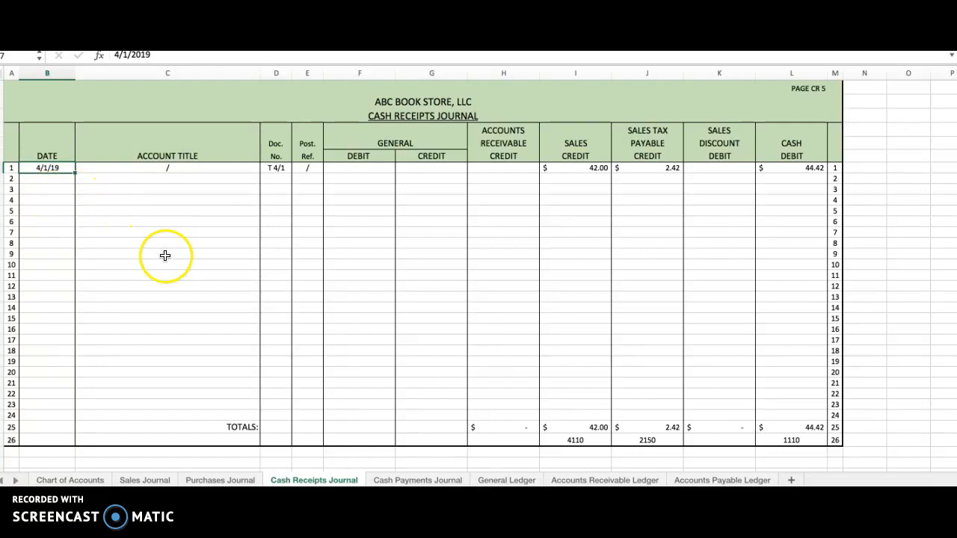
left_click(592, 169)
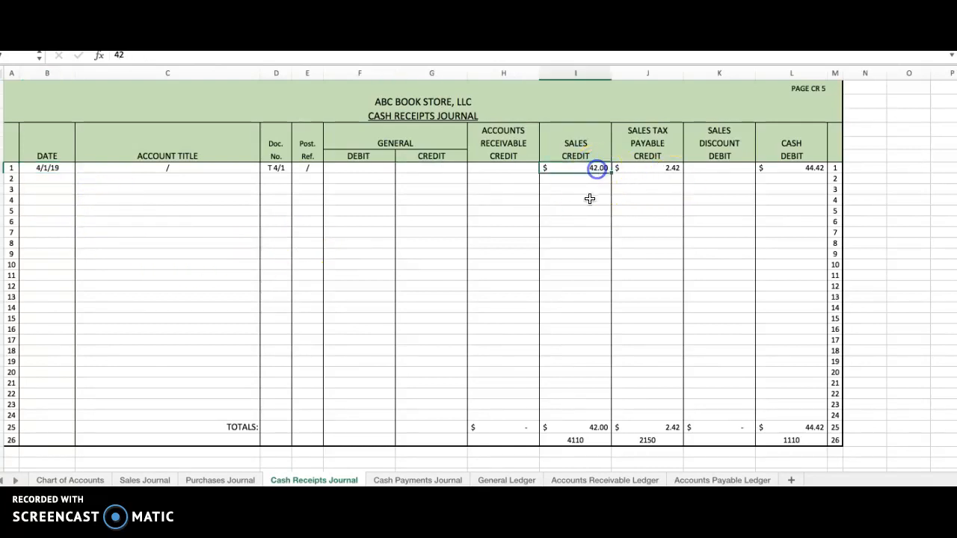
left_click(670, 167)
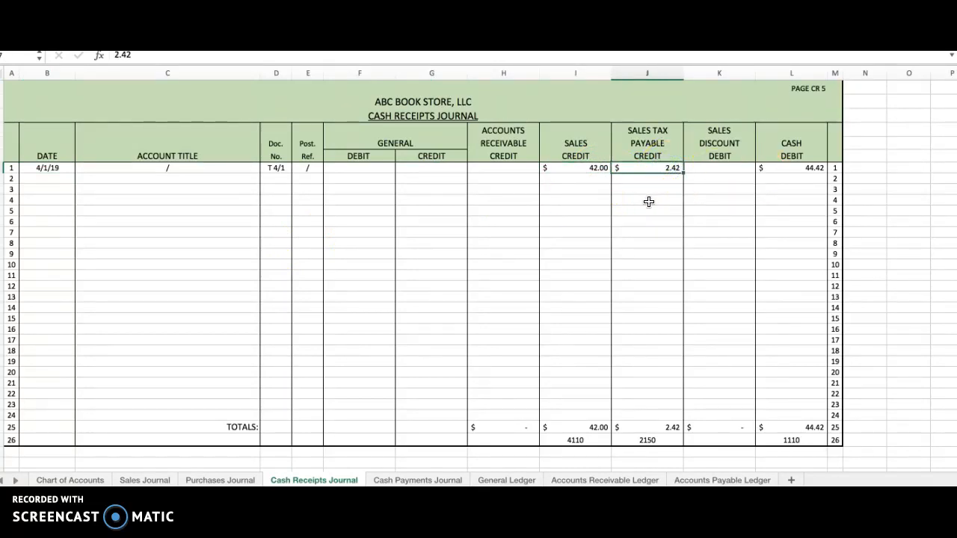
left_click(804, 173)
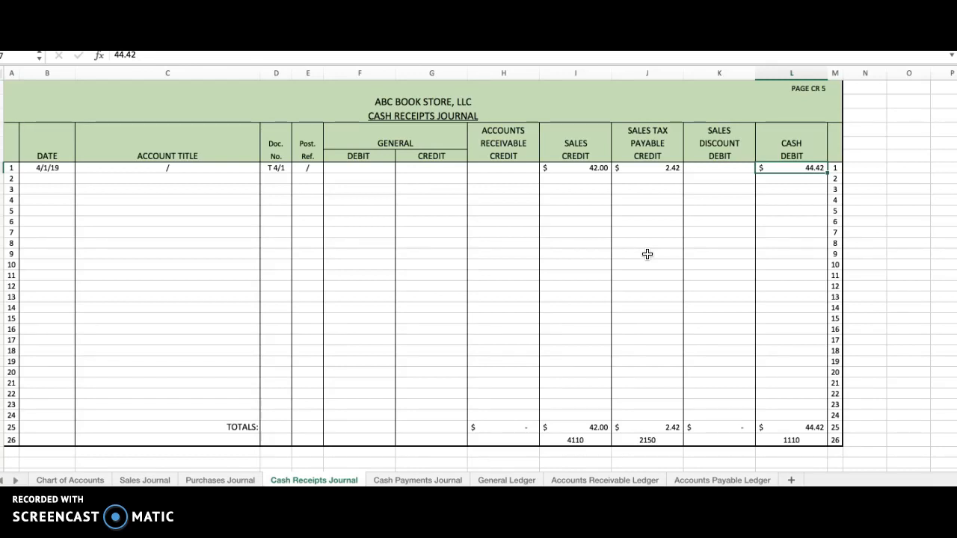
Step: Enter the date 4/2/19 on line 1 of the Cash Payments Journal
left_click(422, 480)
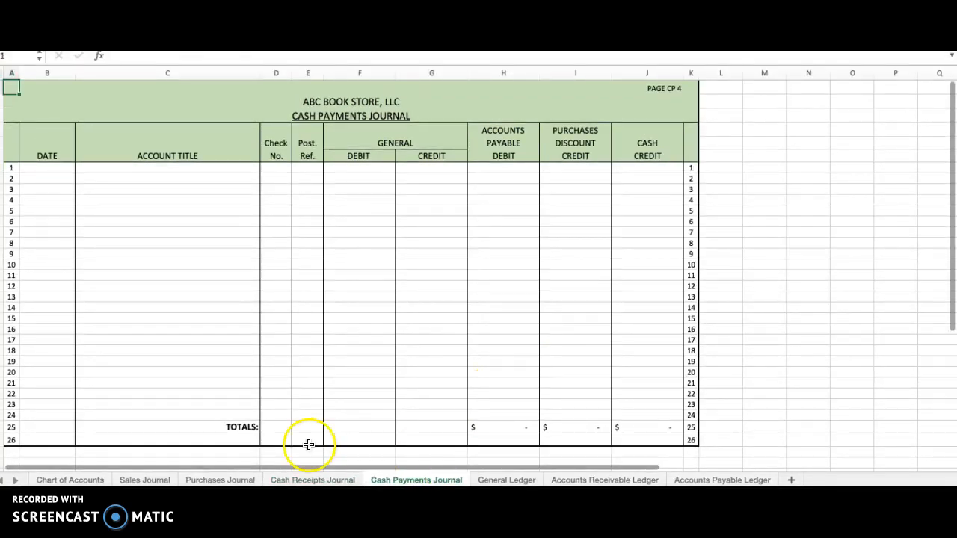
left_click(66, 170)
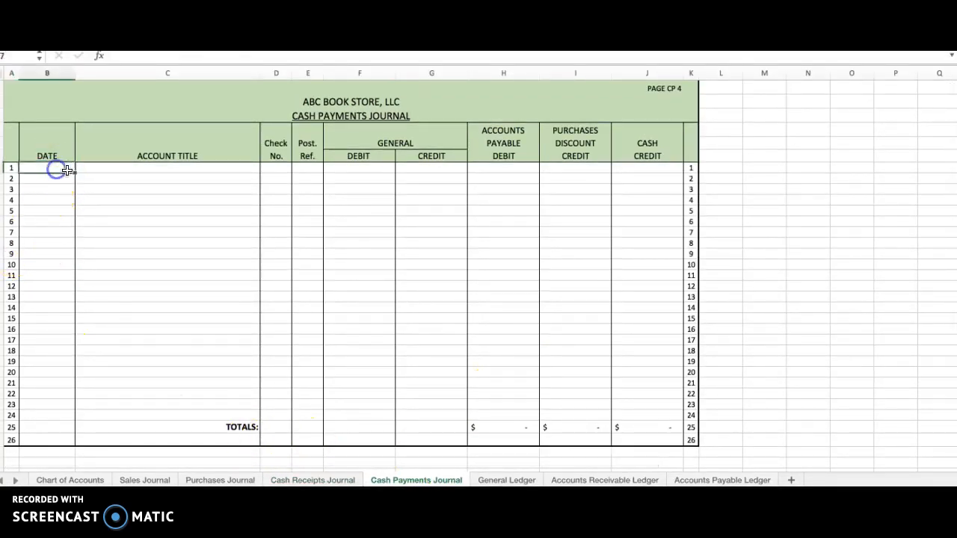
type("4/2/19")
key("Return")
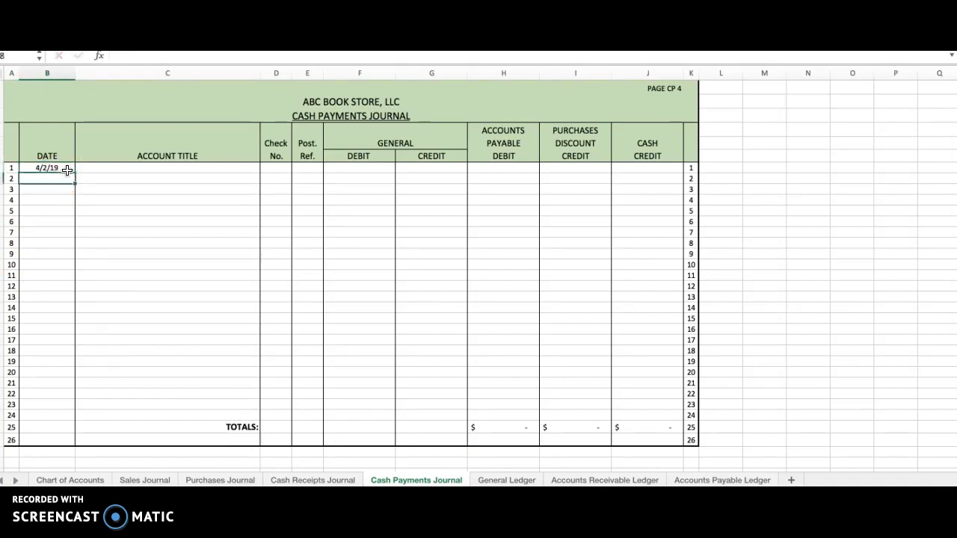
left_click(67, 170)
Step: Enter Sales Returns and Allowances as the account title on line 1 of the Cash Payments Journal
key("Right")
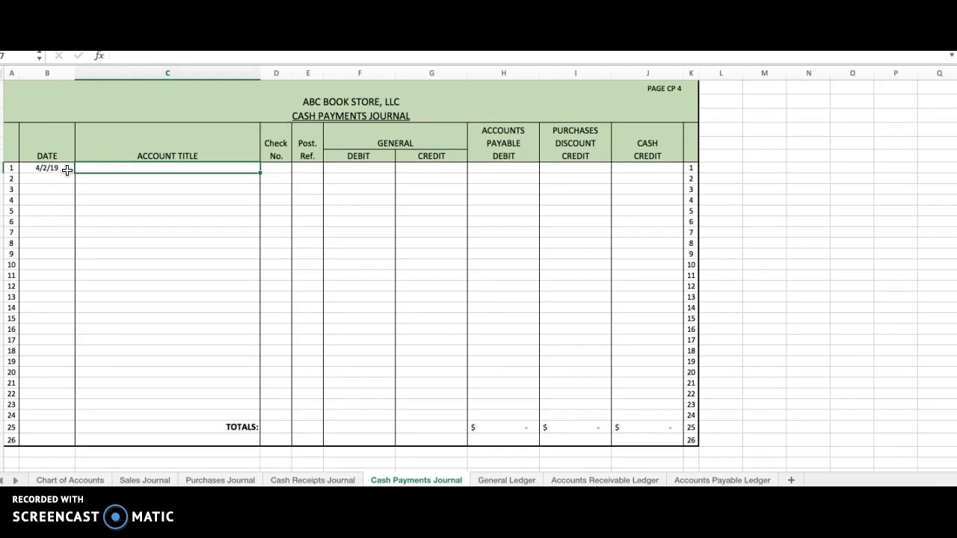
type("SDales")
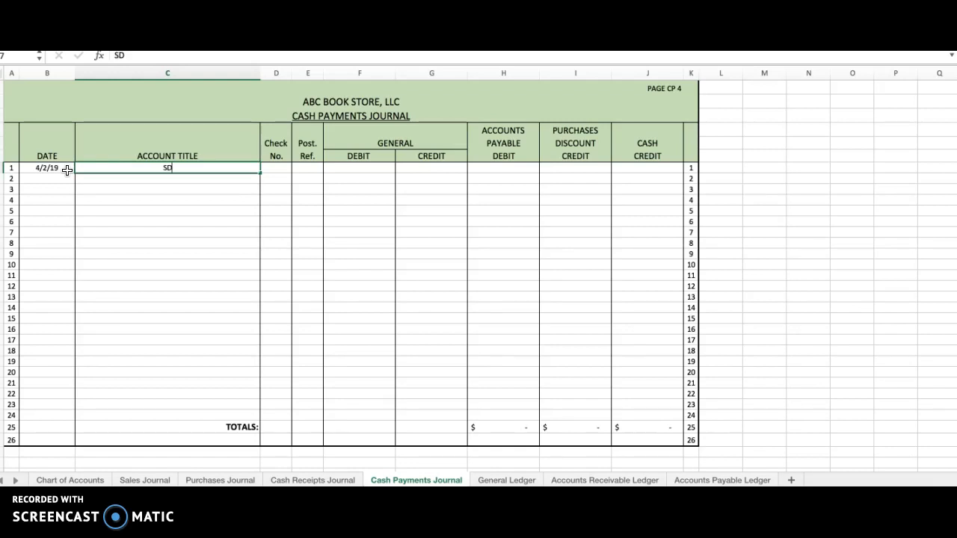
key("BackSpace")
key("BackSpace")
key("BackSpace")
key("BackSpace")
key("BackSpace")
type("ales Returns and Allowances")
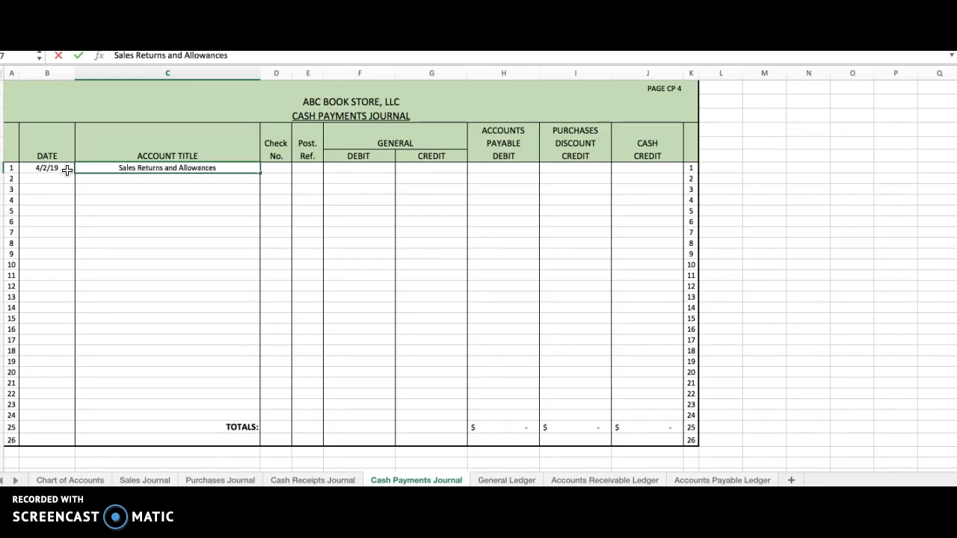
key("Return")
key("Up")
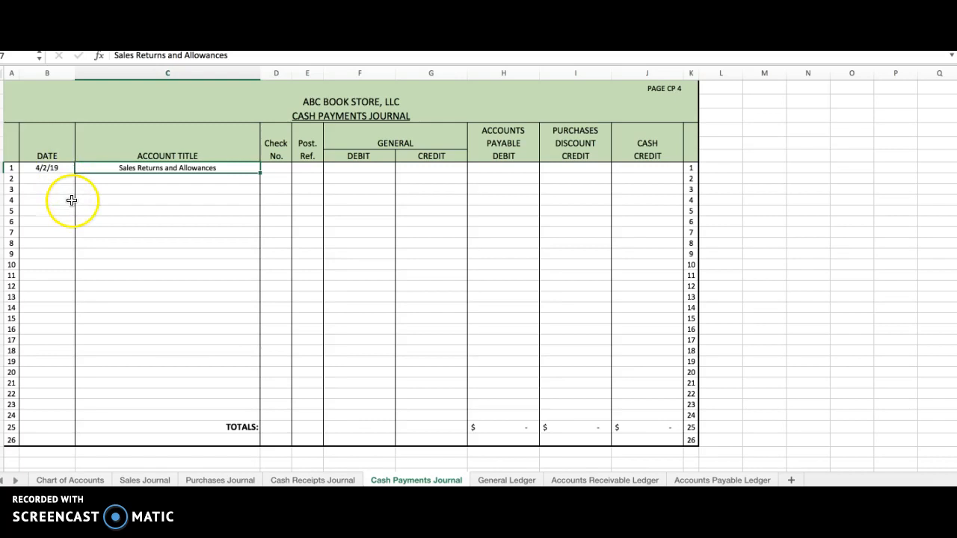
Step: Enter a general debit of 42 for Sales Returns and Allowances and check it against the original sales credit in the Cash Receipts Journal
left_click(373, 167)
type("42")
key("Return")
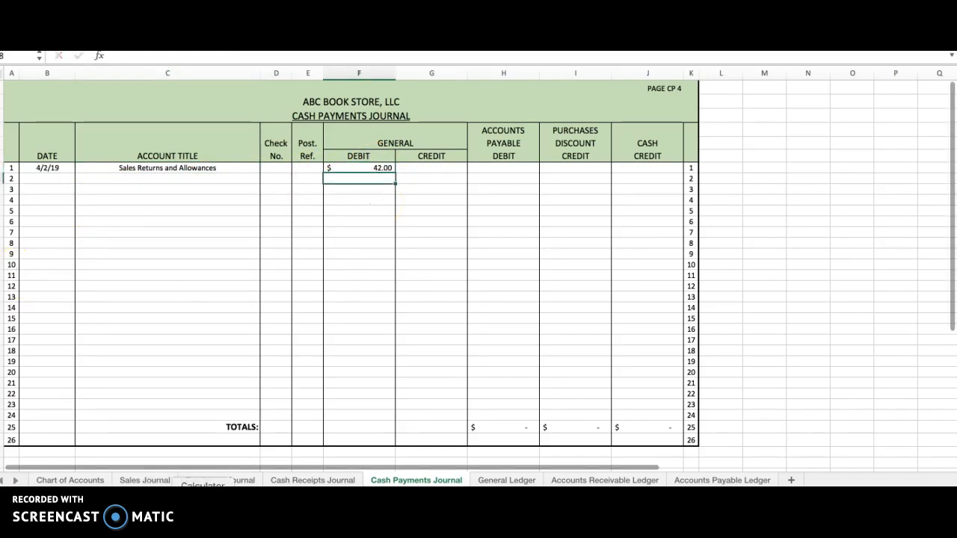
left_click(311, 480)
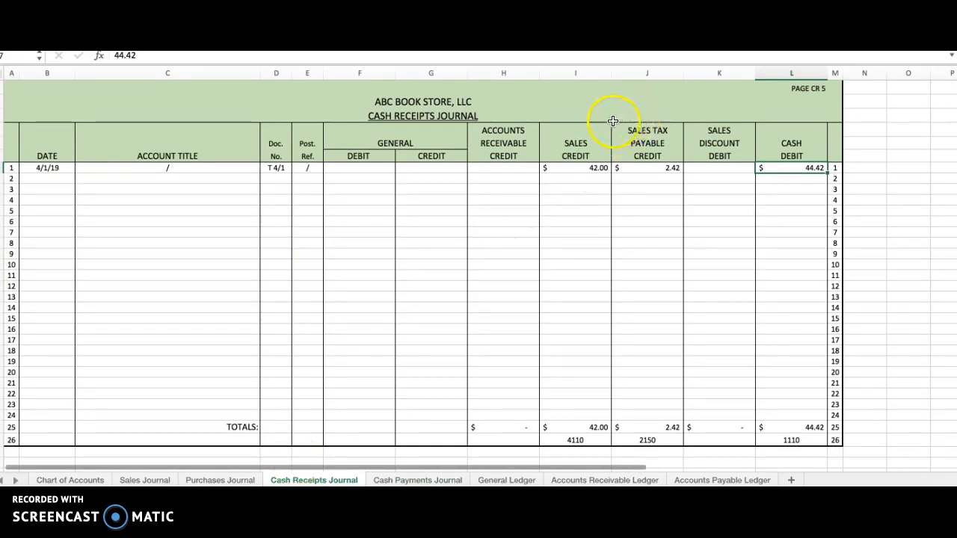
left_click_drag(581, 144, 582, 154)
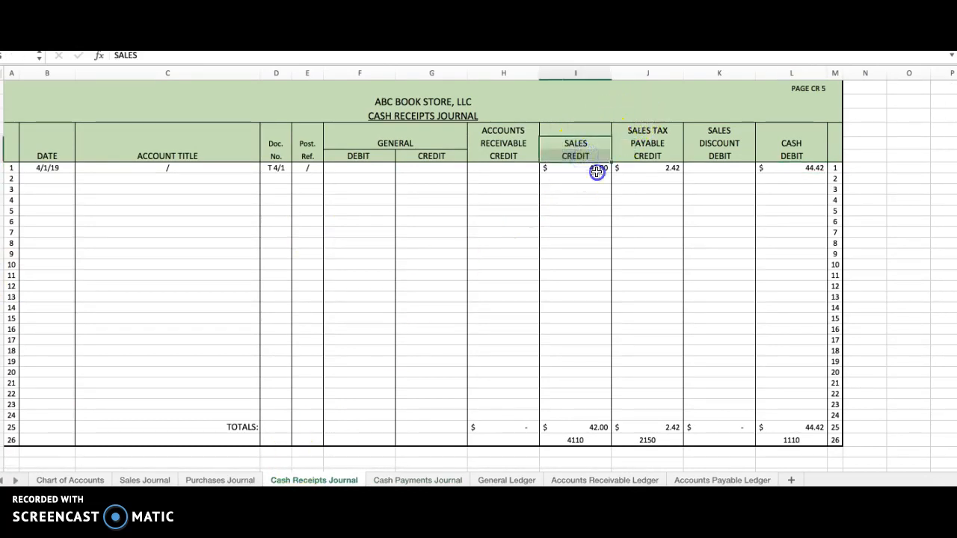
left_click(598, 169)
left_click(393, 479)
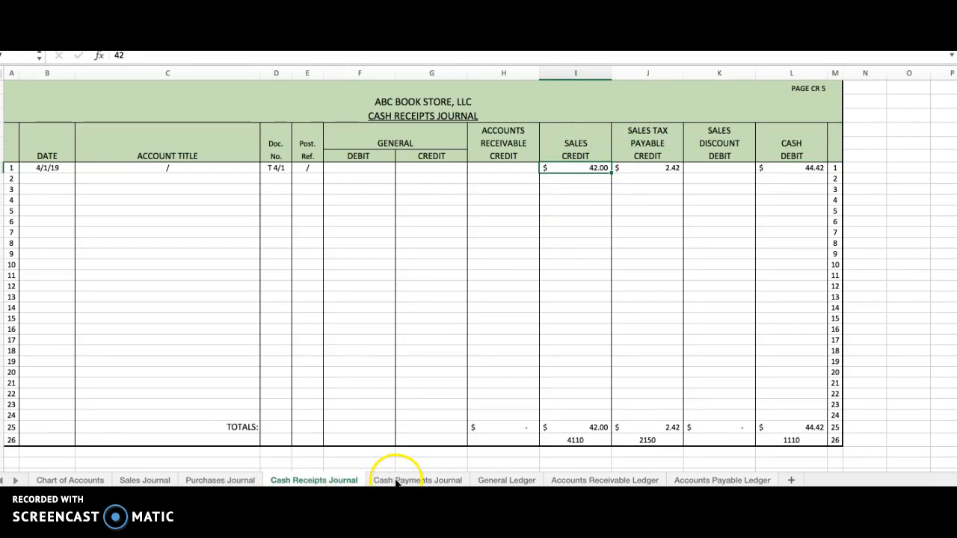
left_click(351, 169)
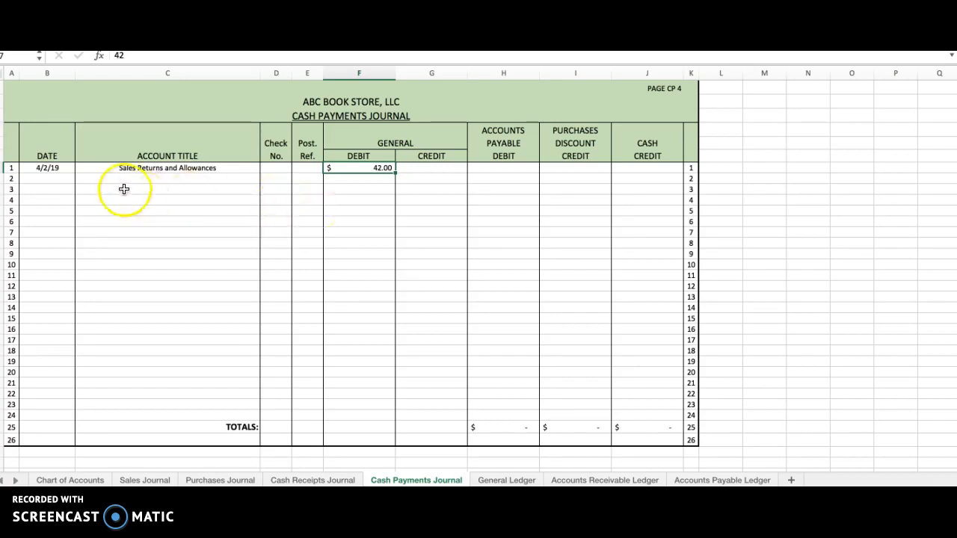
Step: Enter Sales Tax Payable as the account title on line 2 of the Cash Payments Journal
left_click(171, 180)
type("Sal")
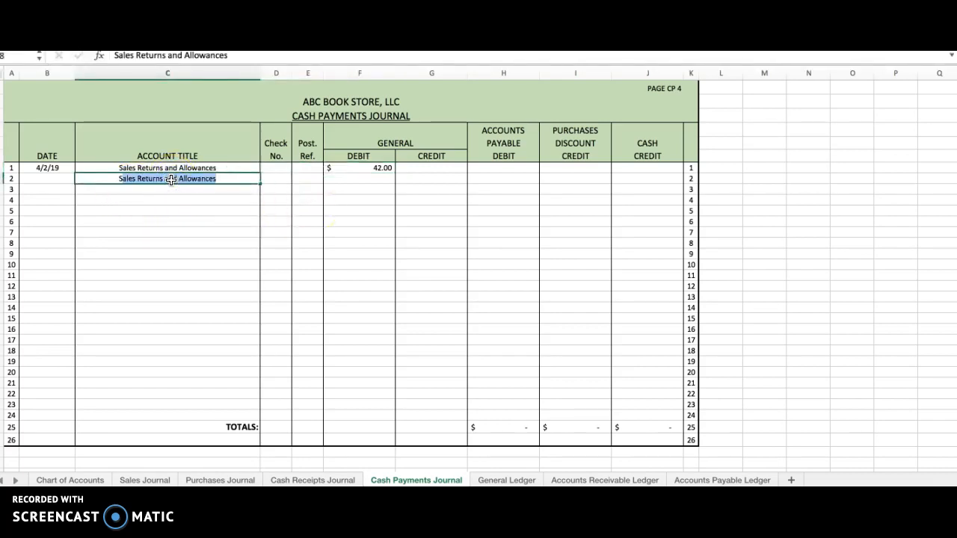
type("es T")
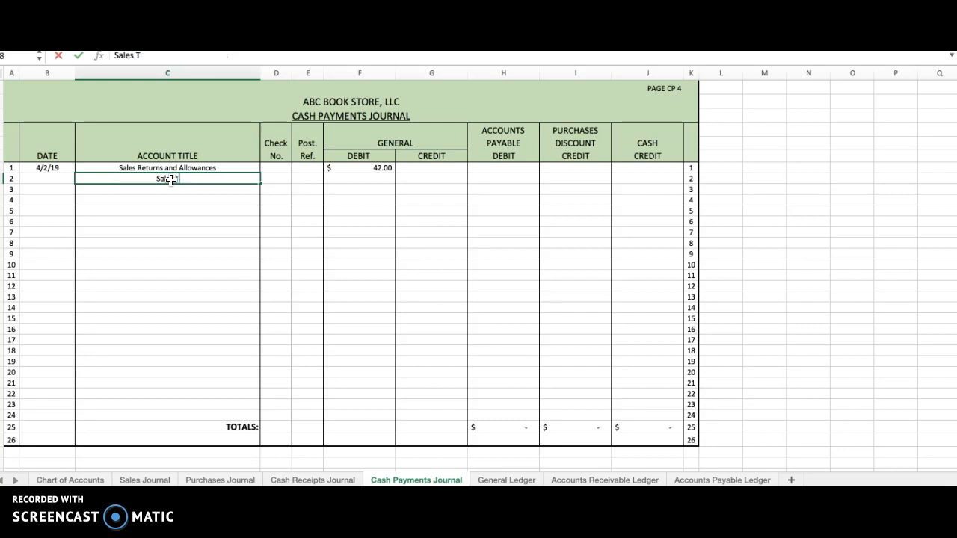
type("ax Payable")
key("Return")
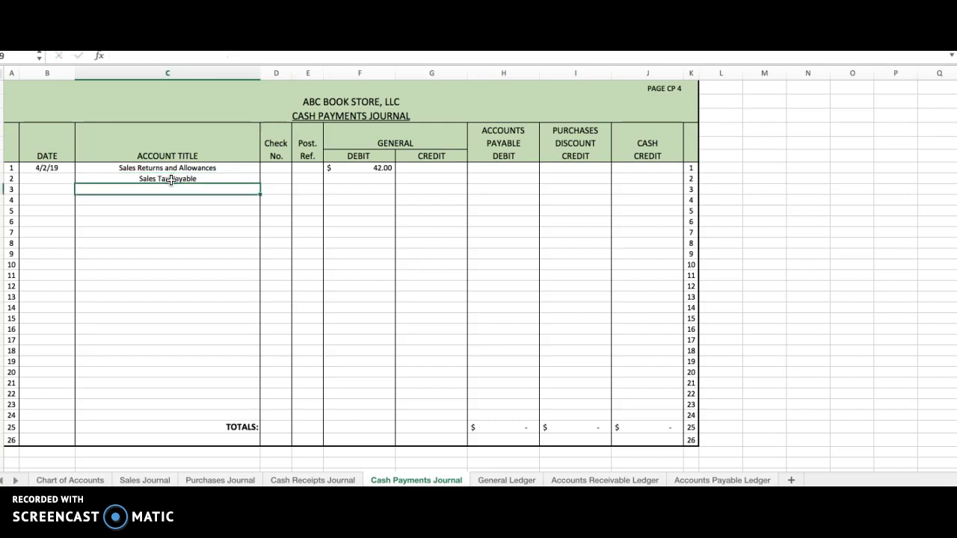
left_click(185, 179)
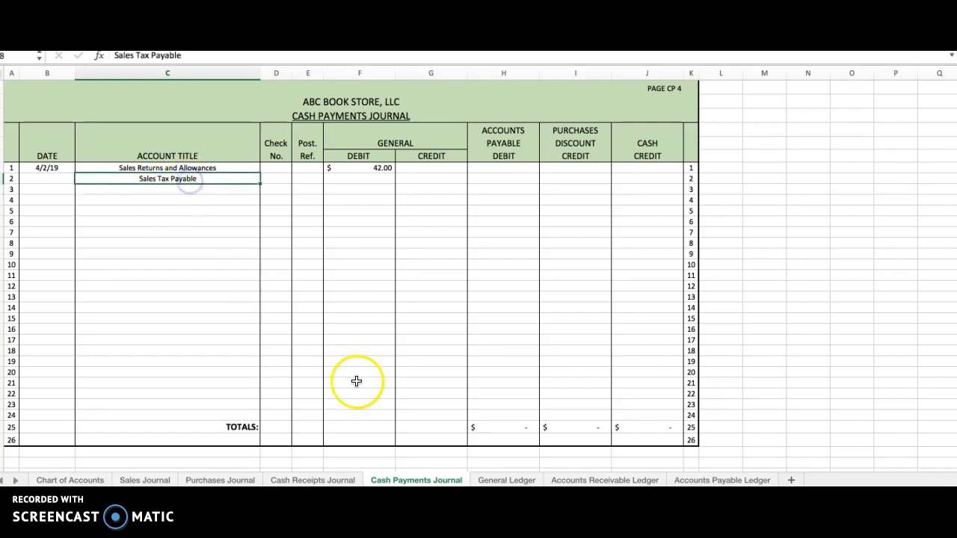
Step: Look up the original sales tax credit in the Cash Receipts Journal and enter 2.42 as the Sales Tax Payable general debit in the Cash Payments Journal
left_click(323, 481)
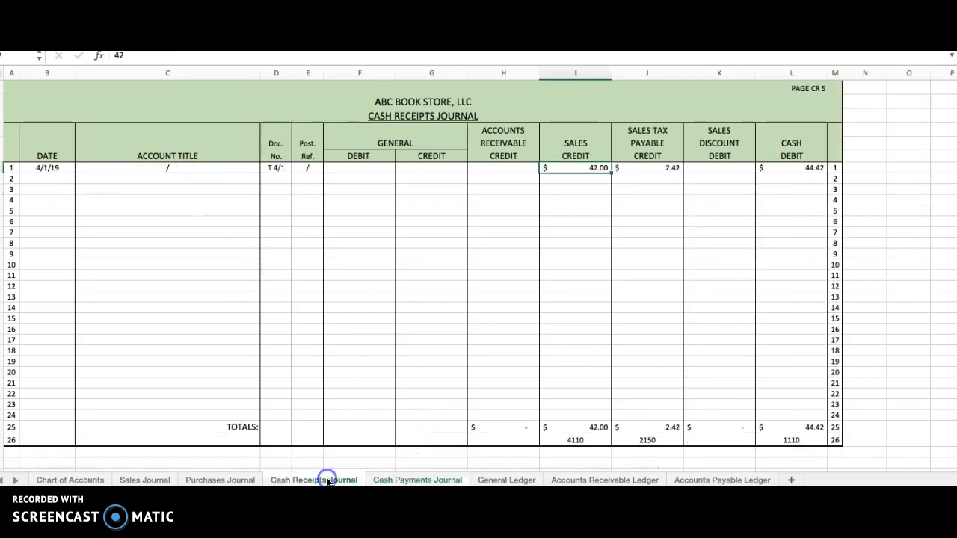
left_click_drag(647, 131, 649, 156)
left_click(654, 169)
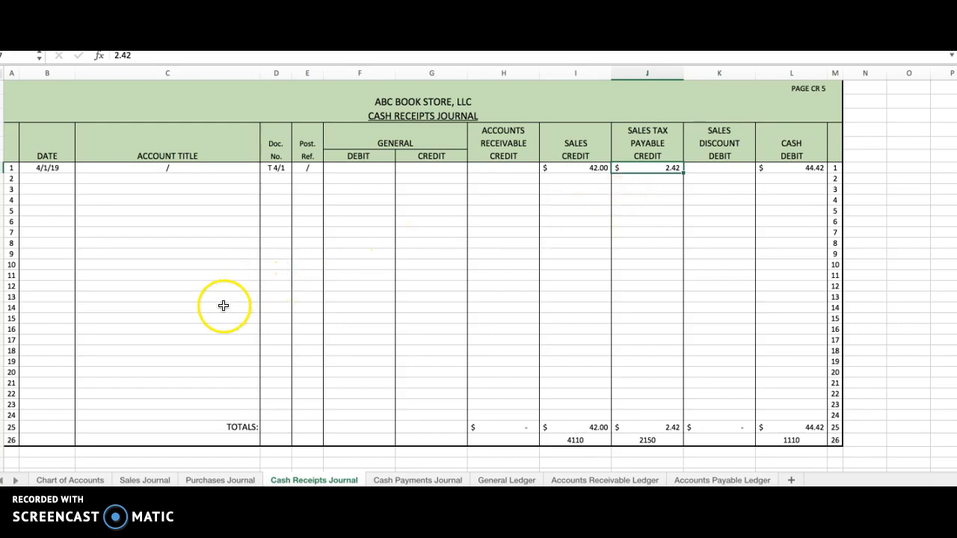
left_click(416, 480)
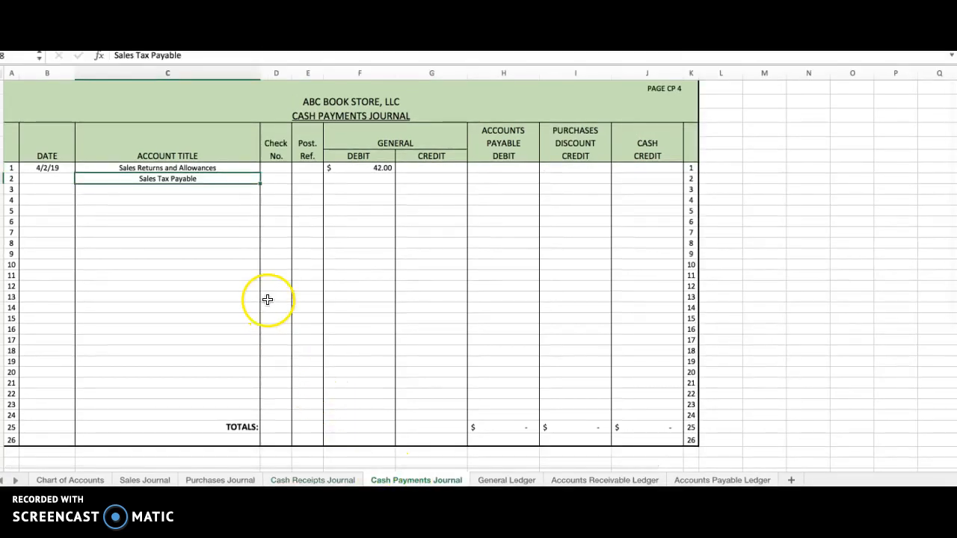
left_click(372, 179)
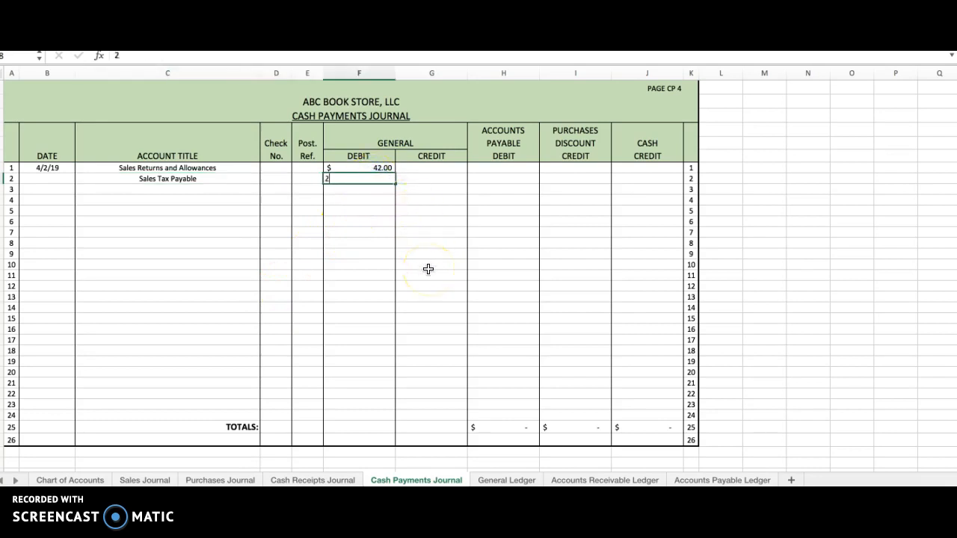
type("2.42")
key("Return")
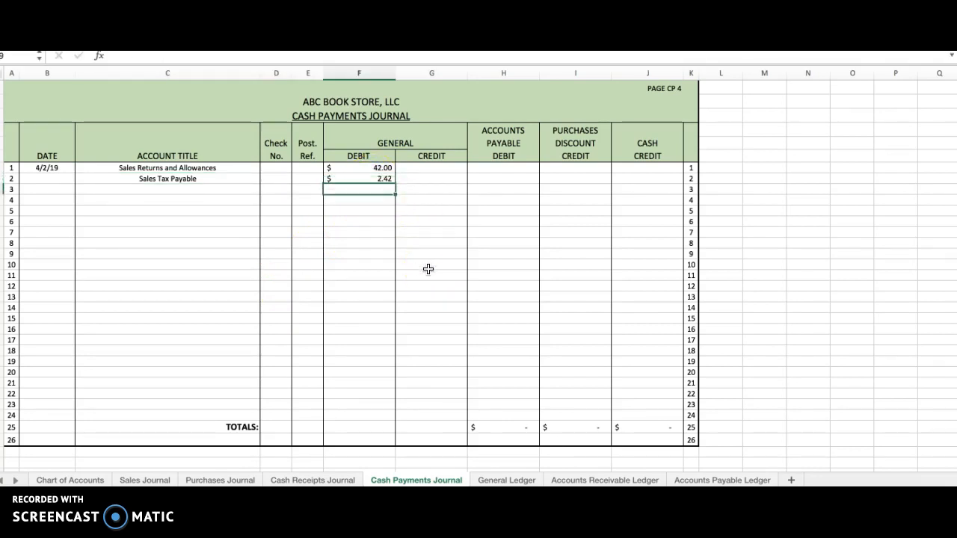
key("Up")
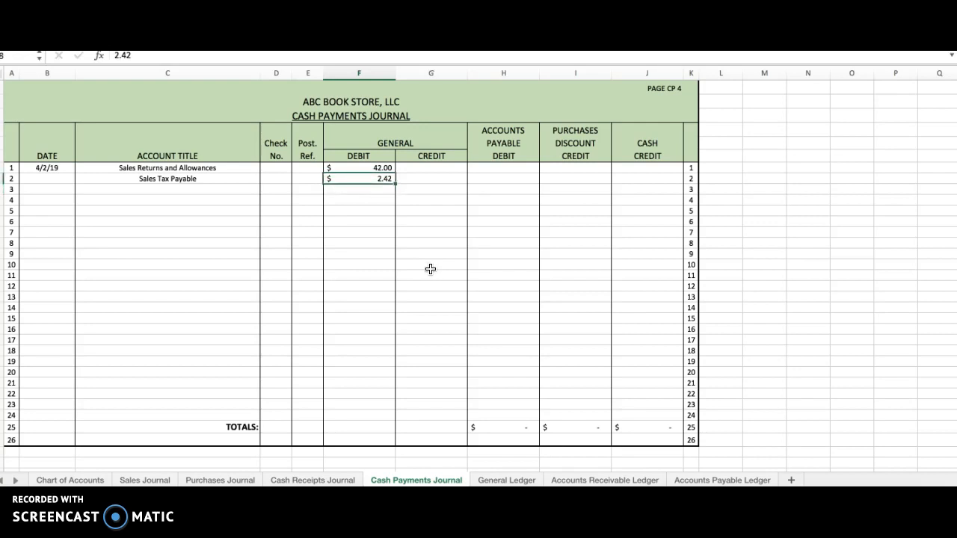
Step: Enter a cash credit of 44.42 on line 1 of the Cash Payments Journal
left_click(649, 169)
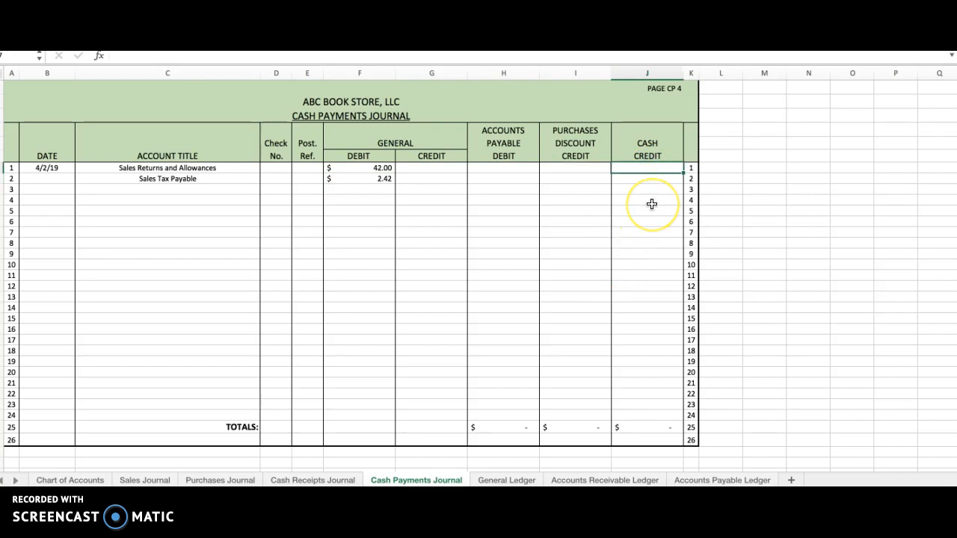
type("44.4")
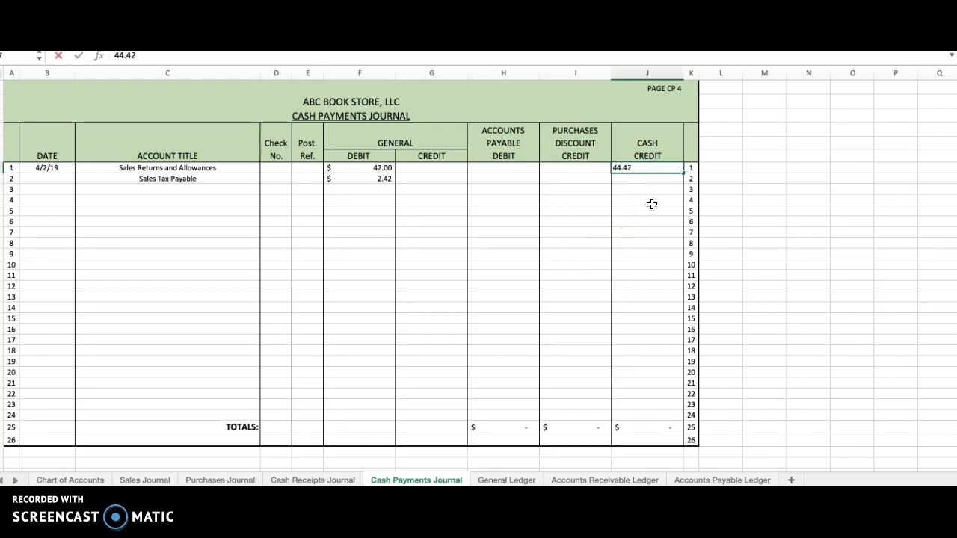
type("2")
key("Return")
scroll(652, 204, "right", 2)
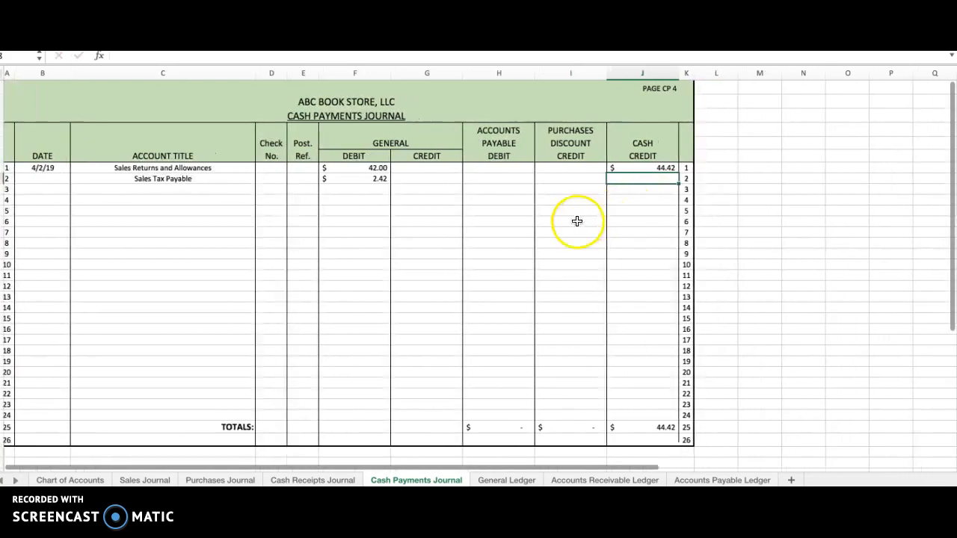
left_click(635, 169)
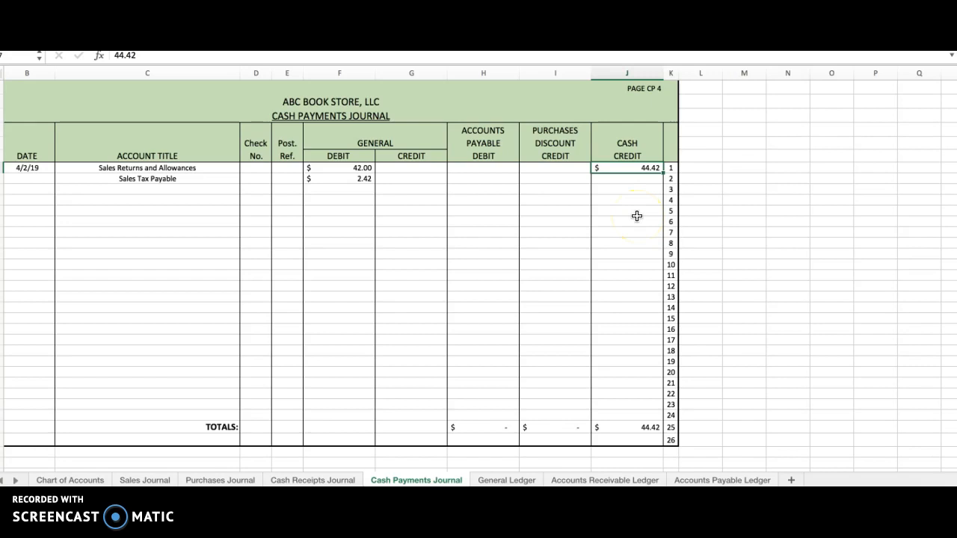
Step: Enter Ck. 217 as the check number on line 1 of the Cash Payments Journal
left_click(257, 168)
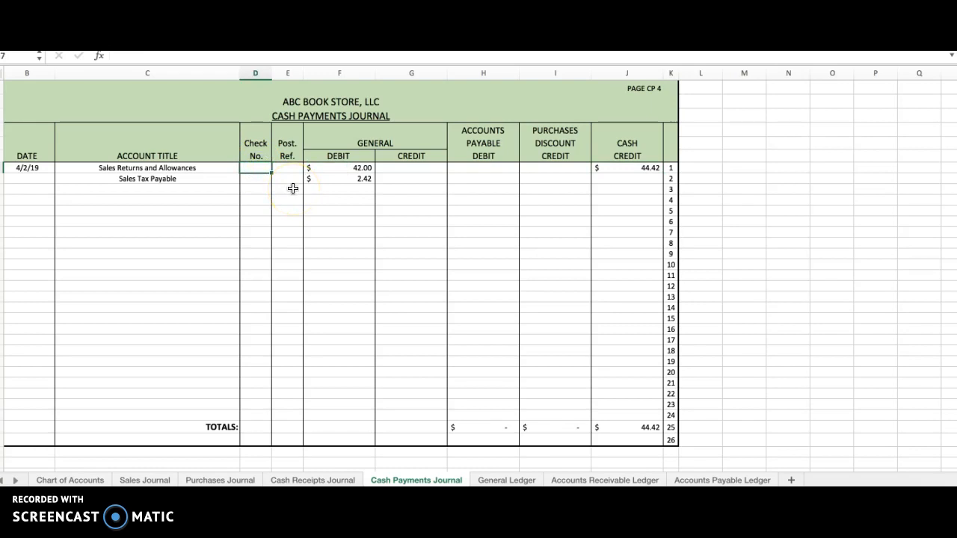
type("Ck. 217")
key("Return")
key("Up")
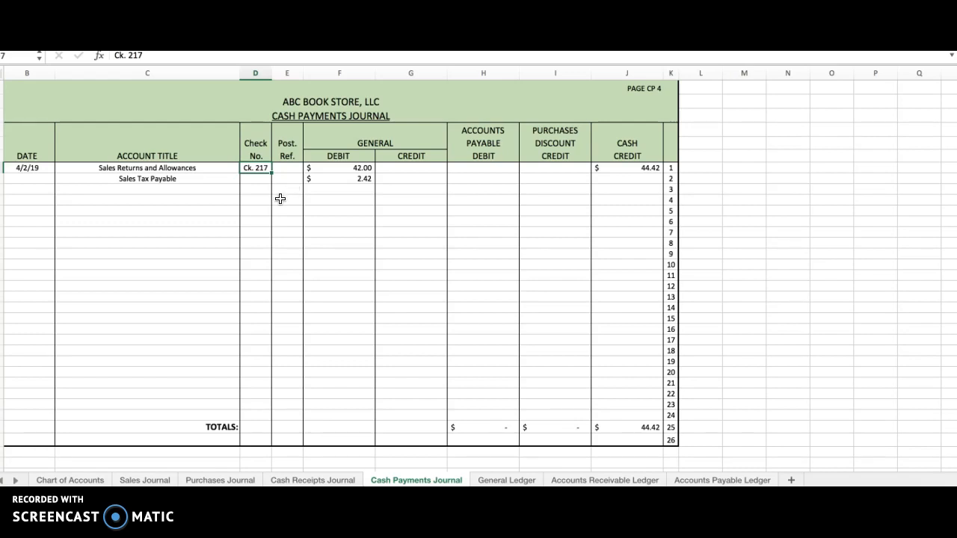
Step: Start posting the Sales Returns and Allowances debit by dating the first row of its General Ledger account 4/2/19
left_click(289, 169)
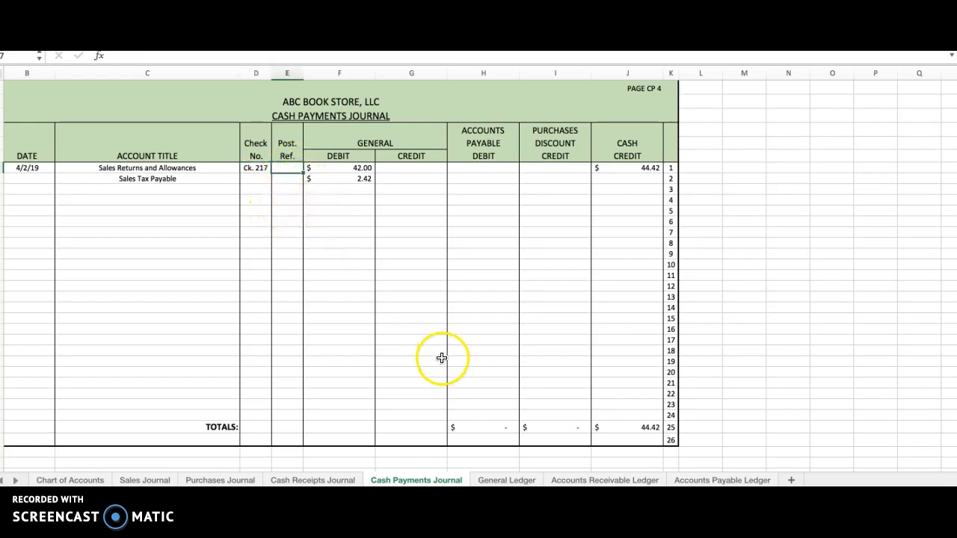
left_click(125, 169)
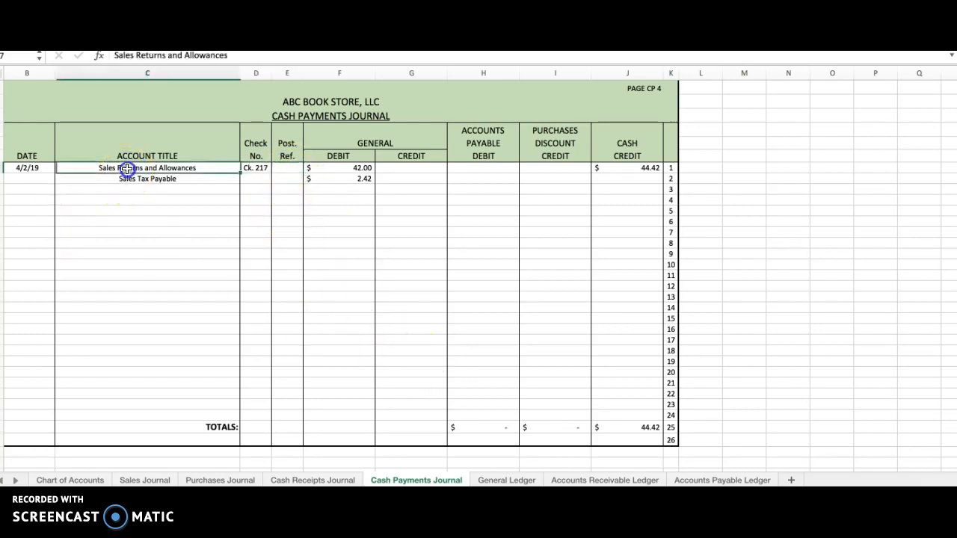
left_click(346, 166)
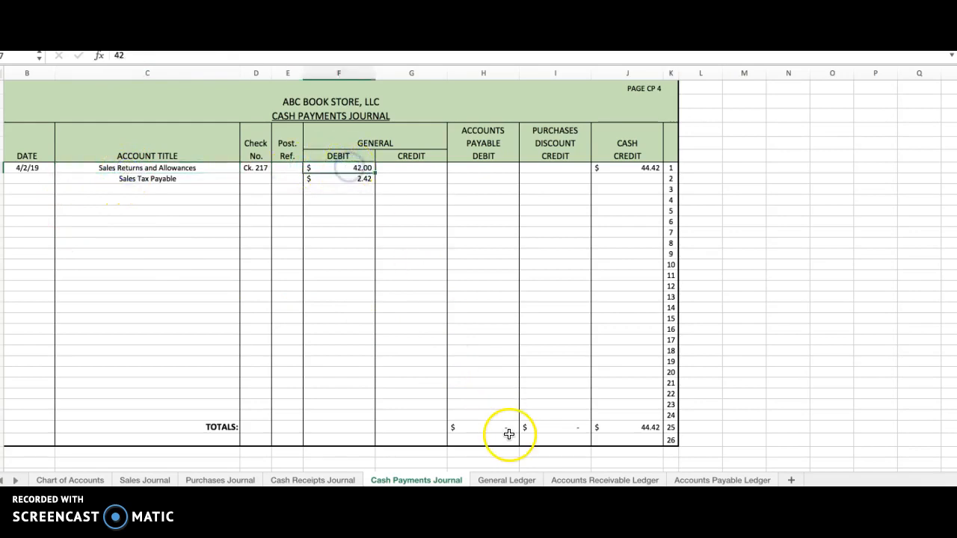
left_click(506, 480)
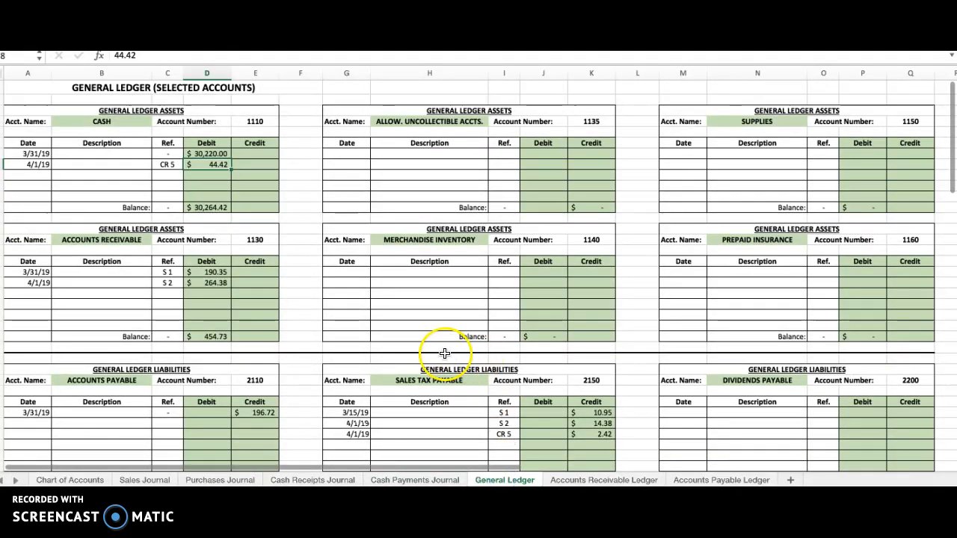
scroll(440, 353, "down", 10)
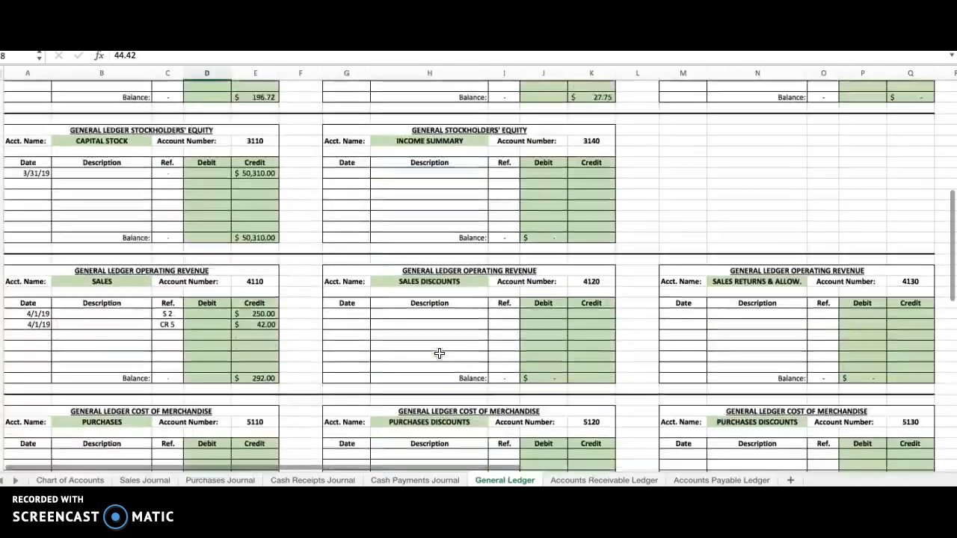
scroll(439, 353, "down", 5)
scroll(541, 288, "up", 4)
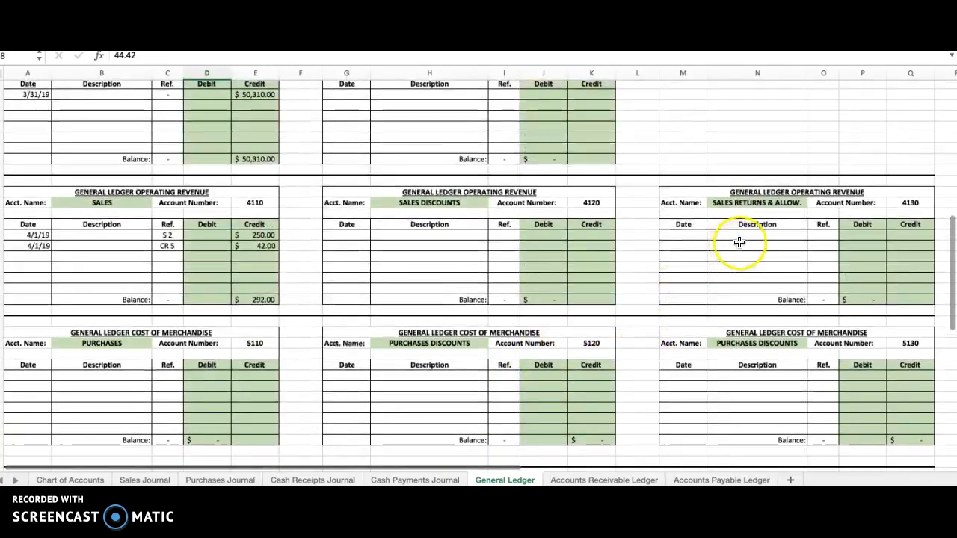
left_click(760, 203)
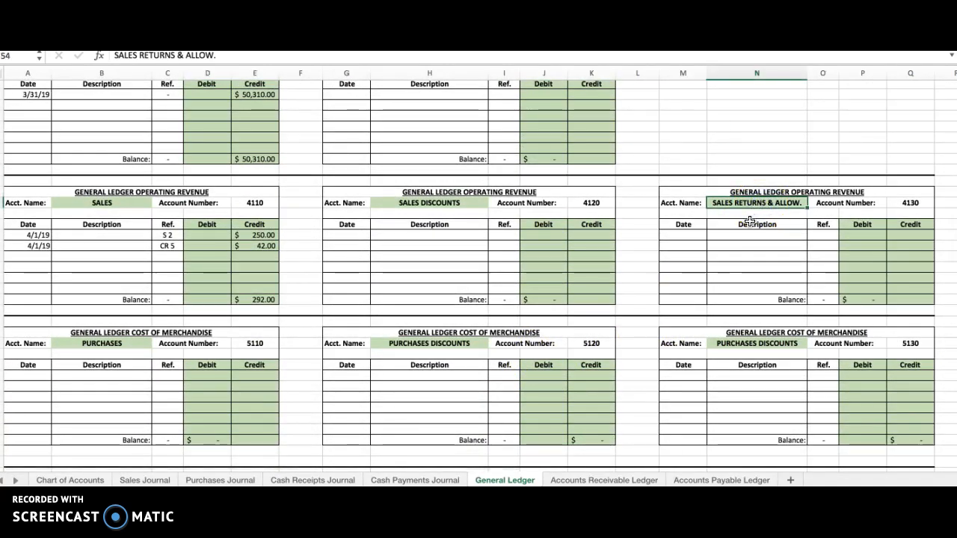
left_click(688, 236)
type("4/")
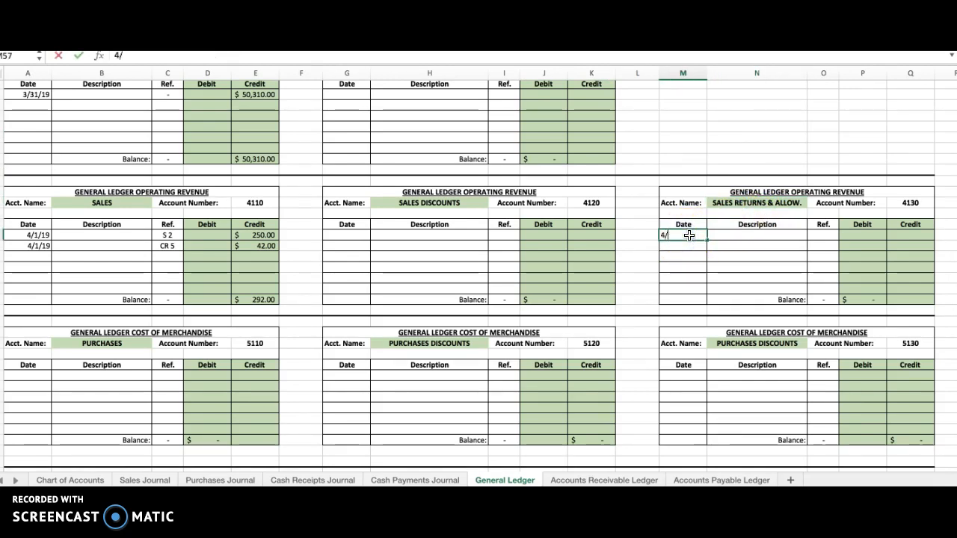
type("2/19")
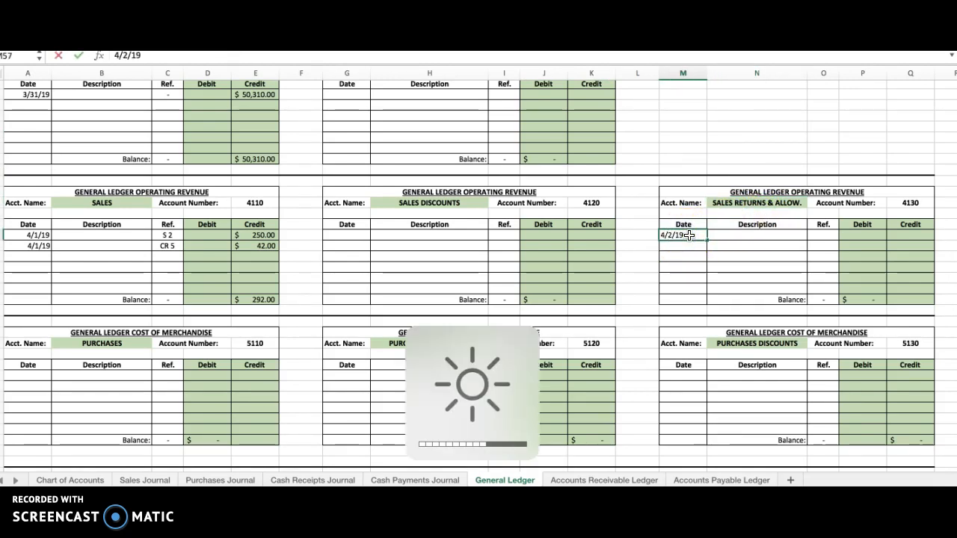
key("Tab")
key("Tab")
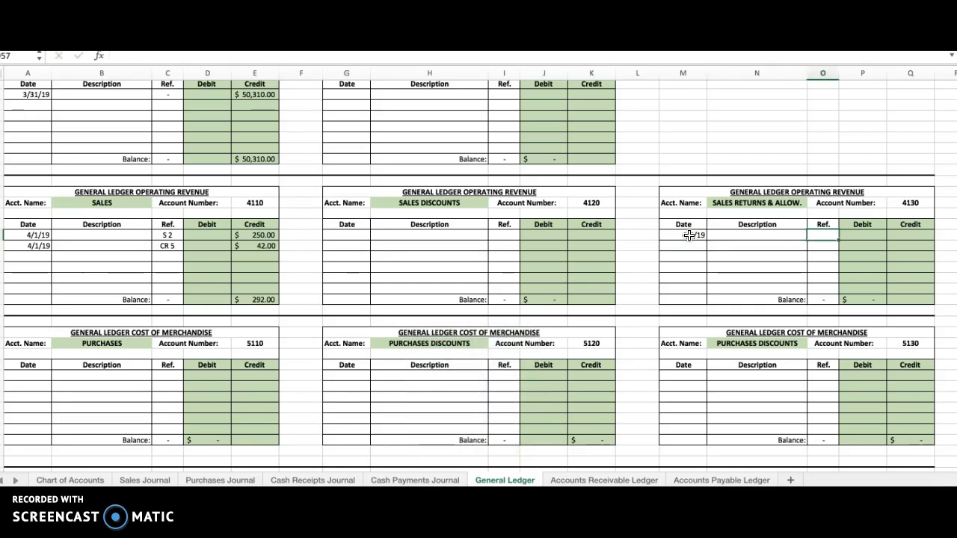
Step: Check the Cash Payments Journal page number, then complete the Sales Returns & Allow. ledger row with reference CP 4 and a debit of 42
left_click(416, 480)
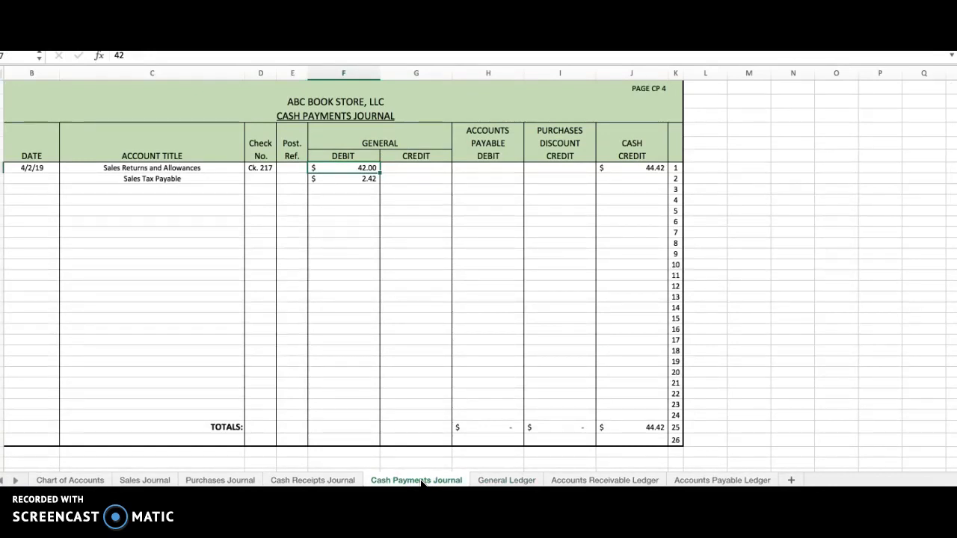
left_click(507, 480)
type("CP 4")
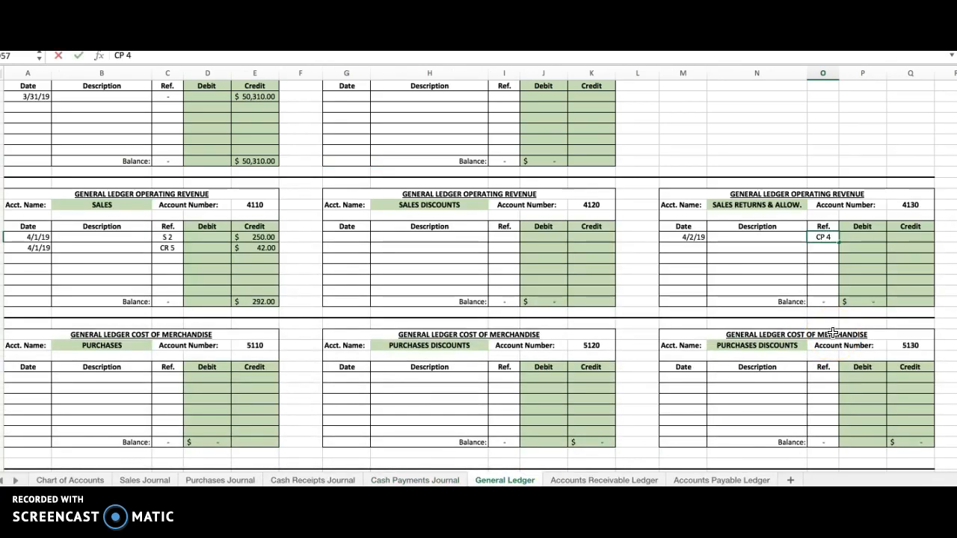
key("Tab")
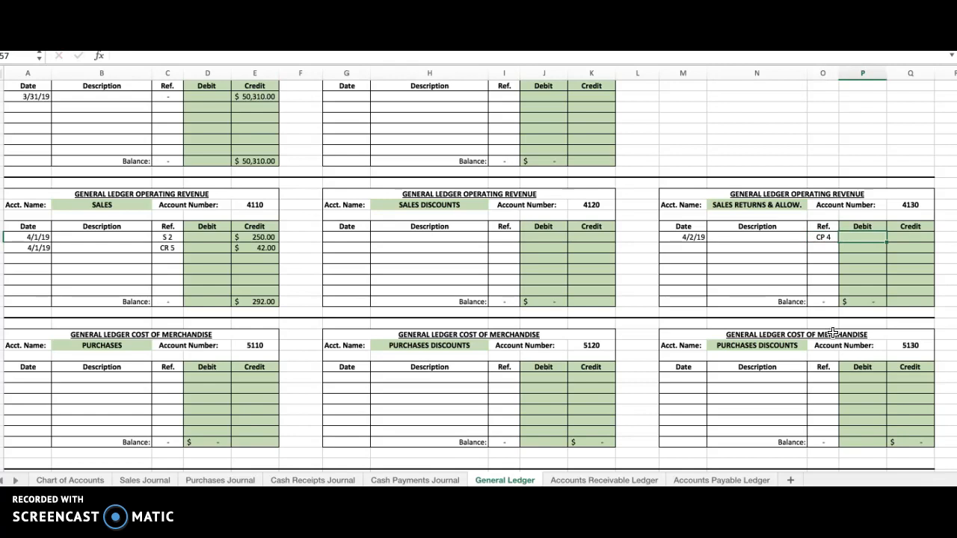
type("42")
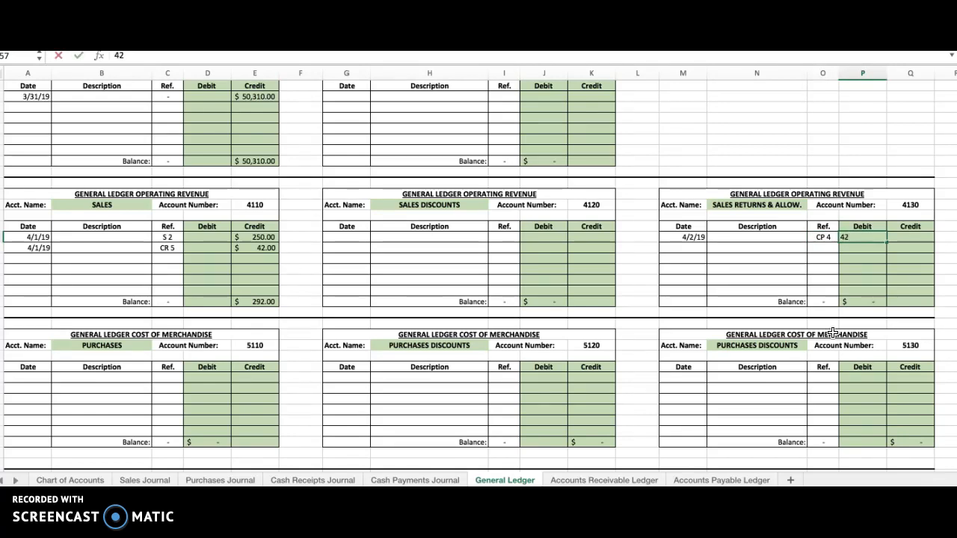
key("Return")
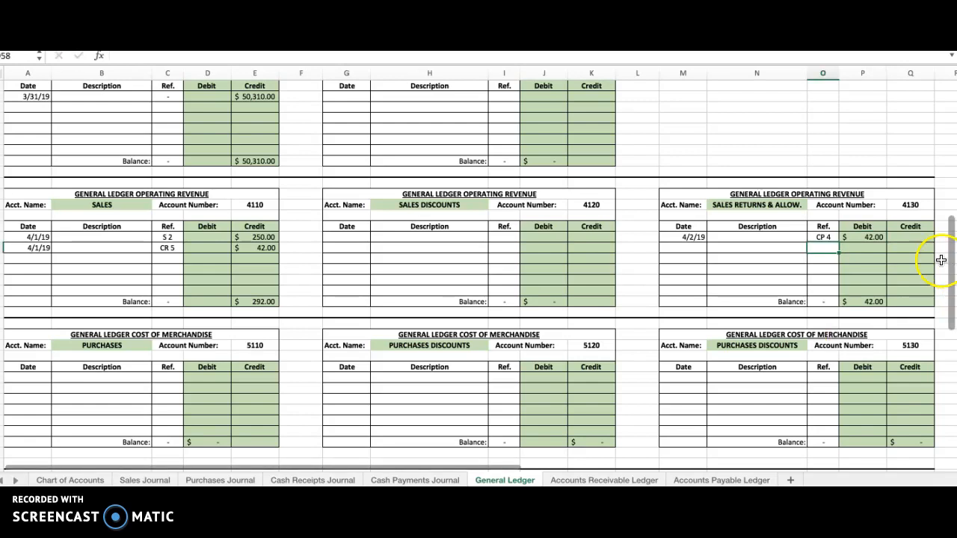
Step: Enter the Sales Returns & Allow. account number, 4130, as the posting reference on line 1 of the Cash Payments Journal
left_click(910, 204)
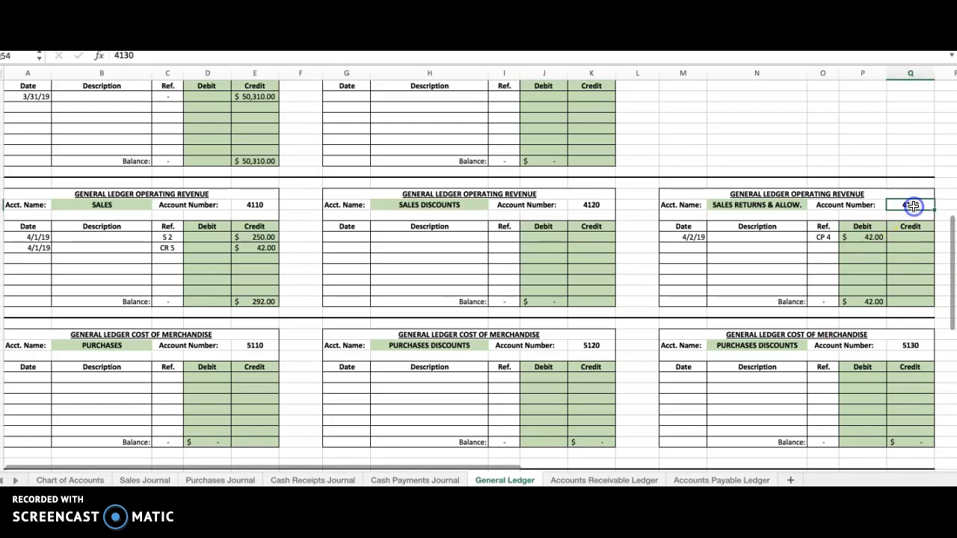
left_click(414, 482)
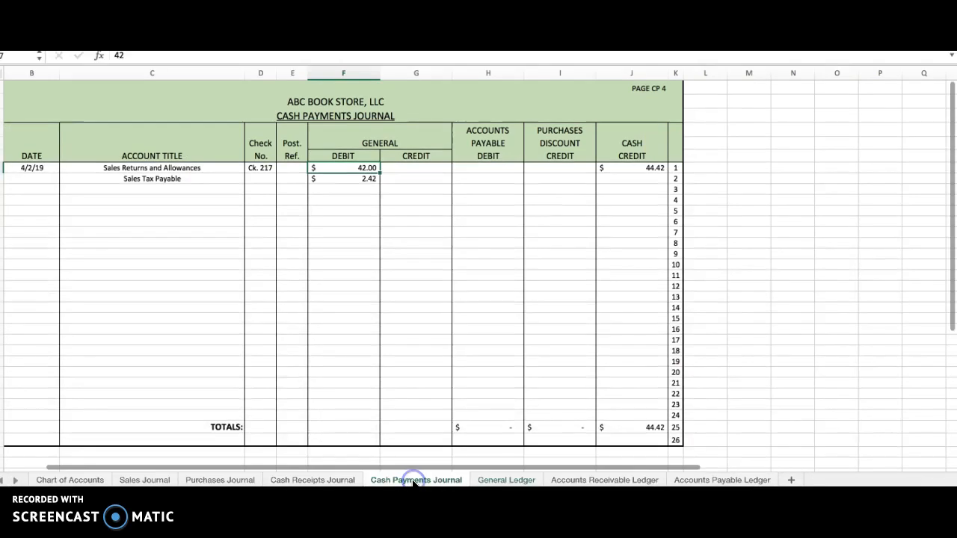
left_click(294, 166)
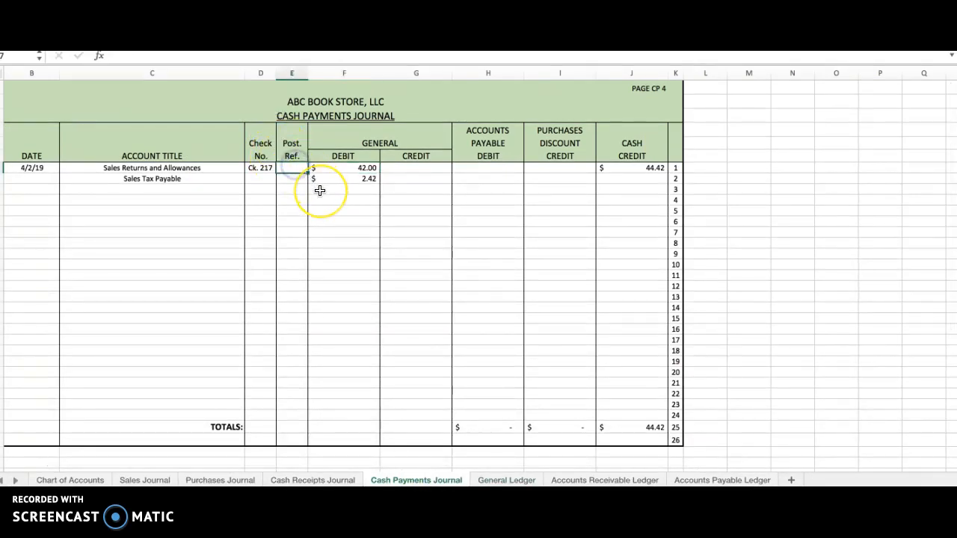
type("4")
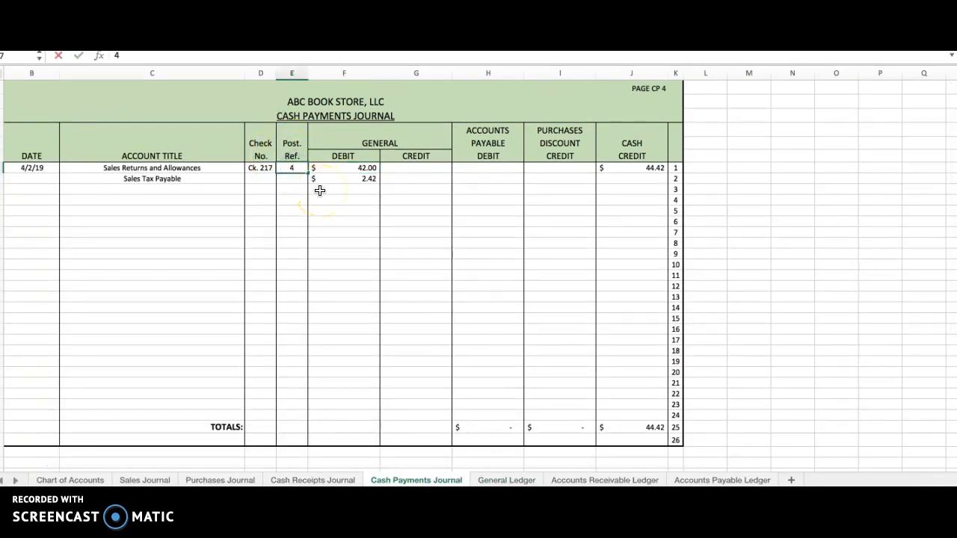
type("130")
key("Return")
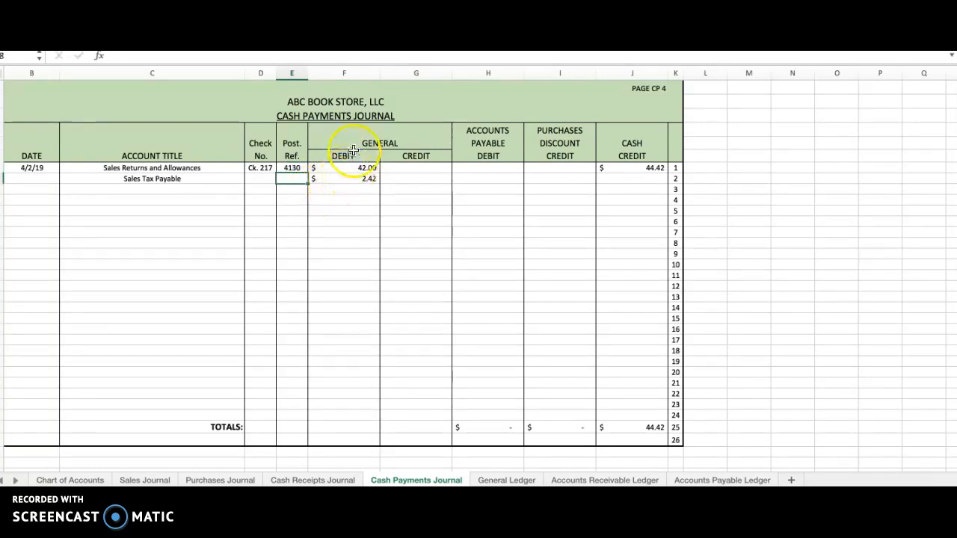
Step: Review the two general debits in the Cash Payments Journal and examine the latest 4/1/19 entry in the Sales Tax Payable ledger account
left_click(362, 168)
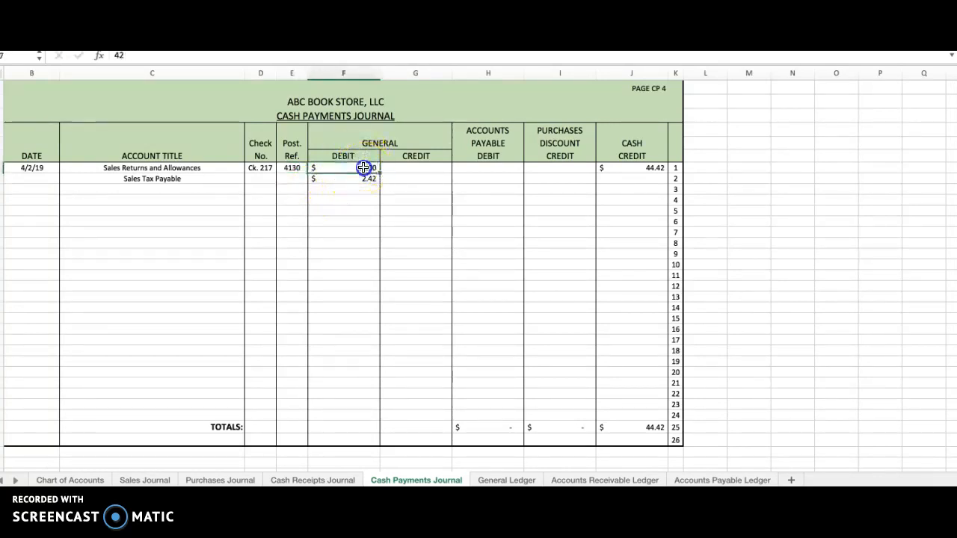
left_click(181, 170)
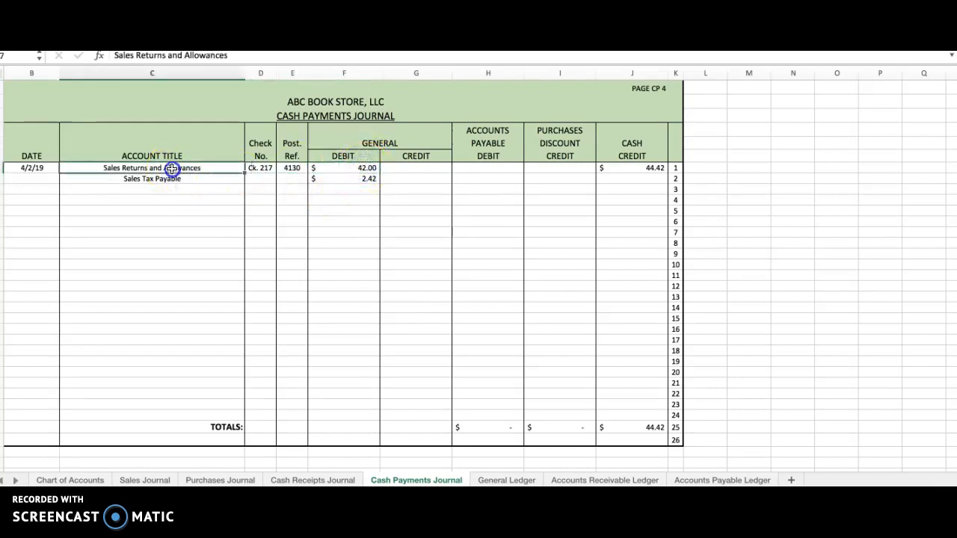
left_click(364, 169)
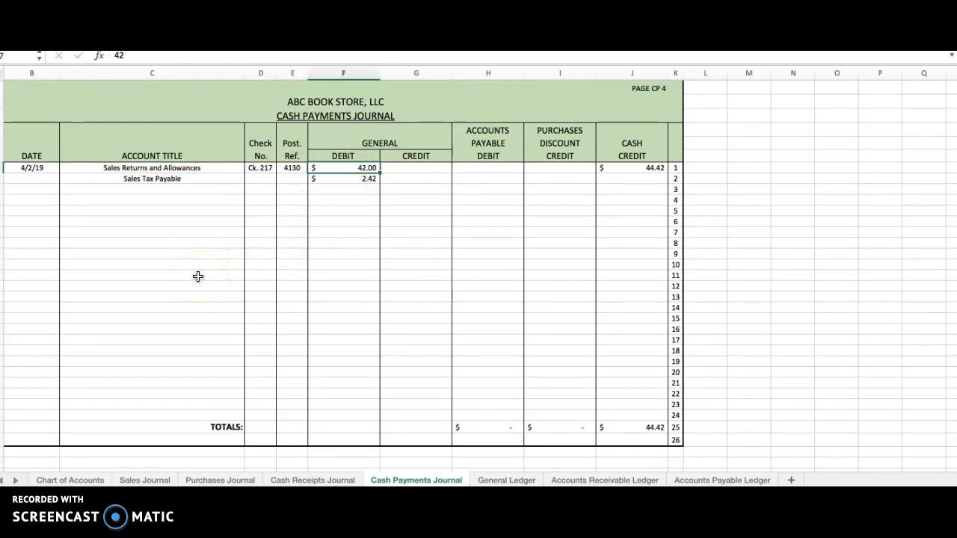
left_click(366, 181)
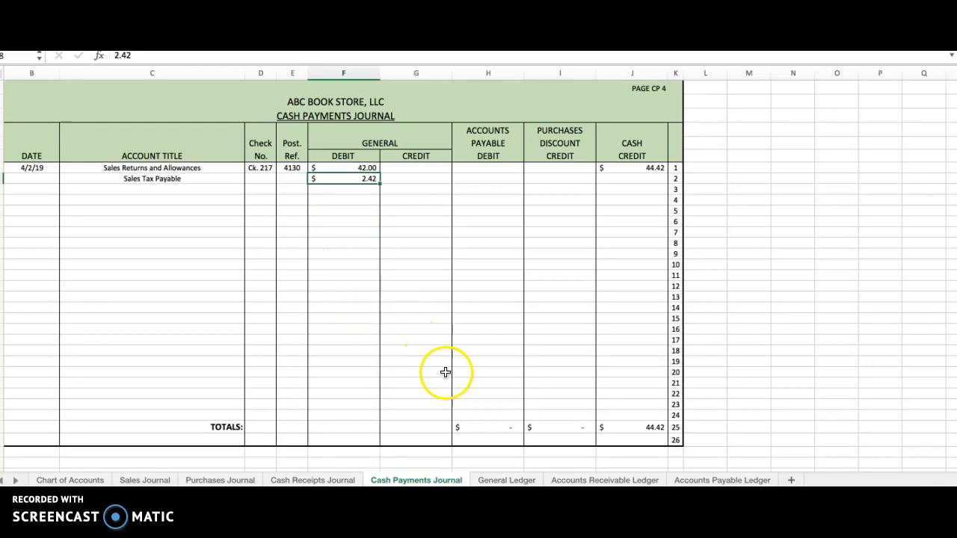
left_click(501, 480)
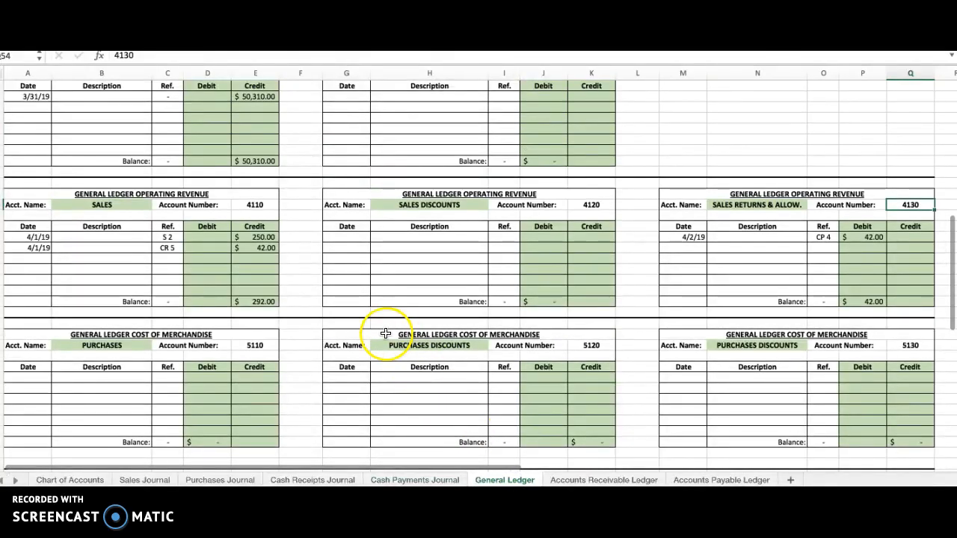
scroll(386, 333, "up", 6)
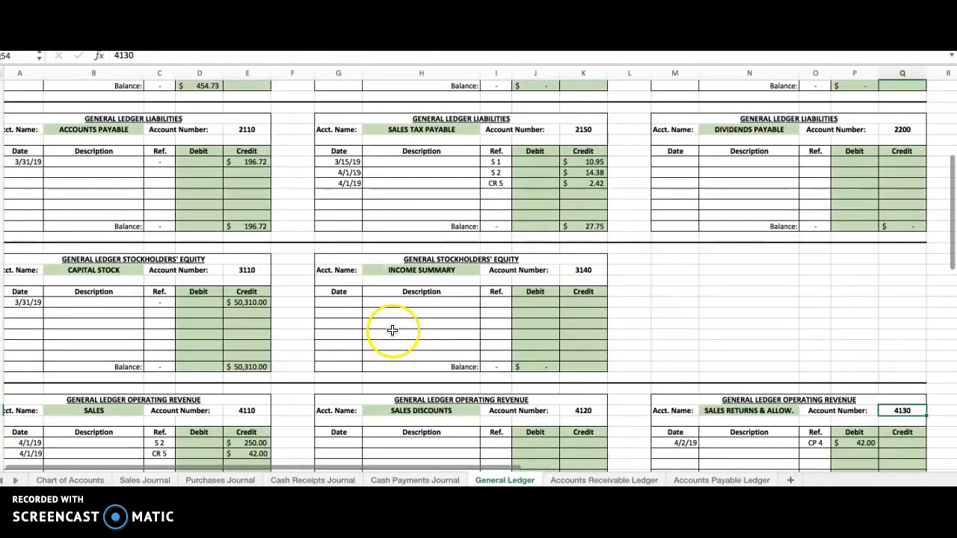
left_click(338, 184)
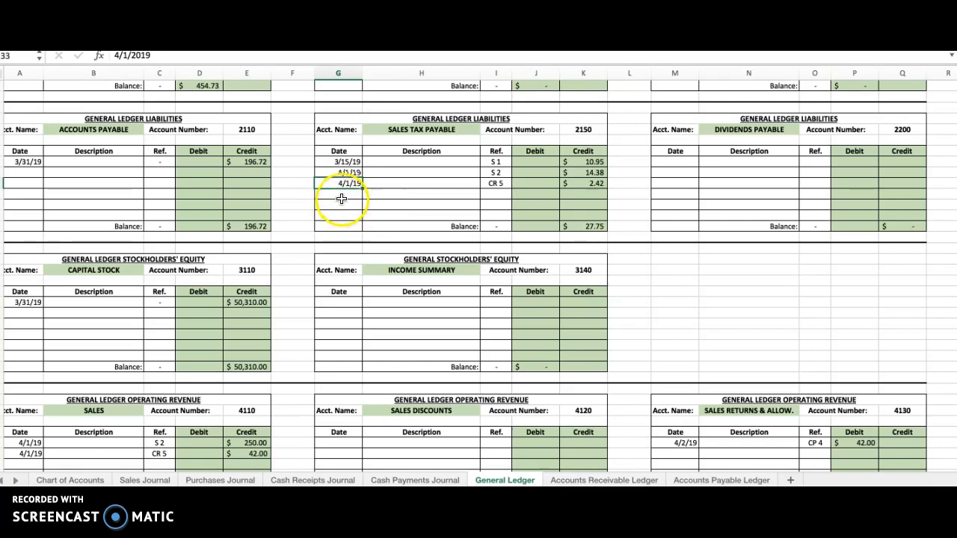
left_click(345, 194)
left_click(346, 183)
left_click(496, 183)
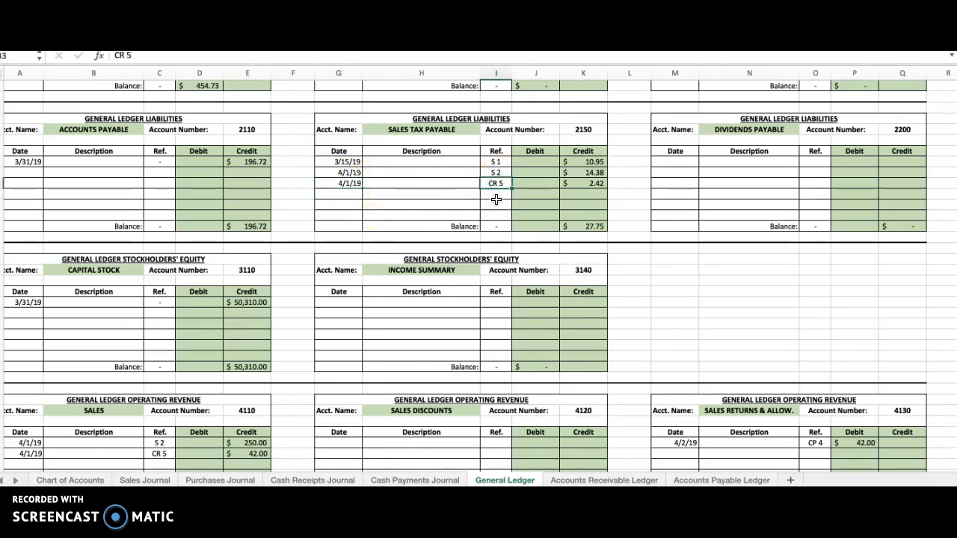
left_click(591, 187)
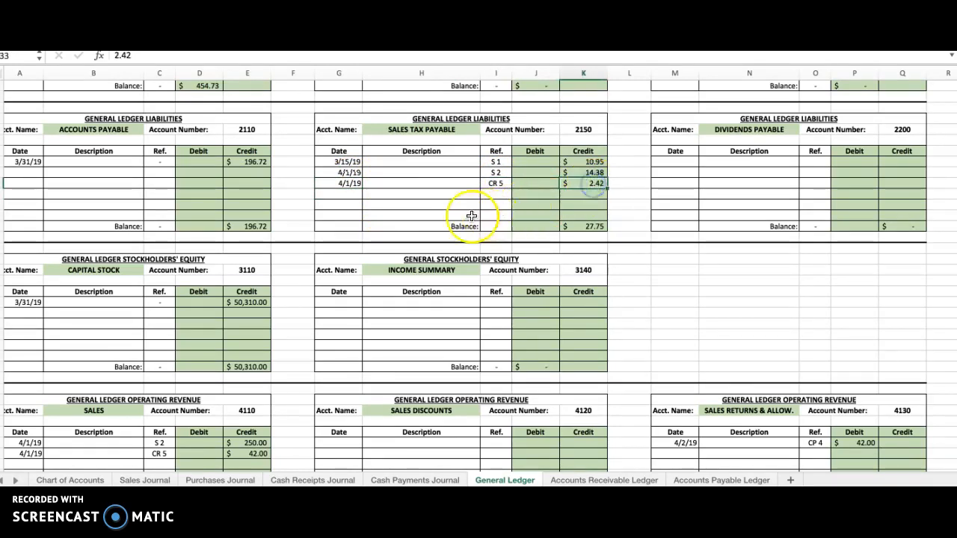
Step: Start the next Sales Tax Payable row in the General Ledger with date 4/2/19 and reference CP 4
left_click(353, 194)
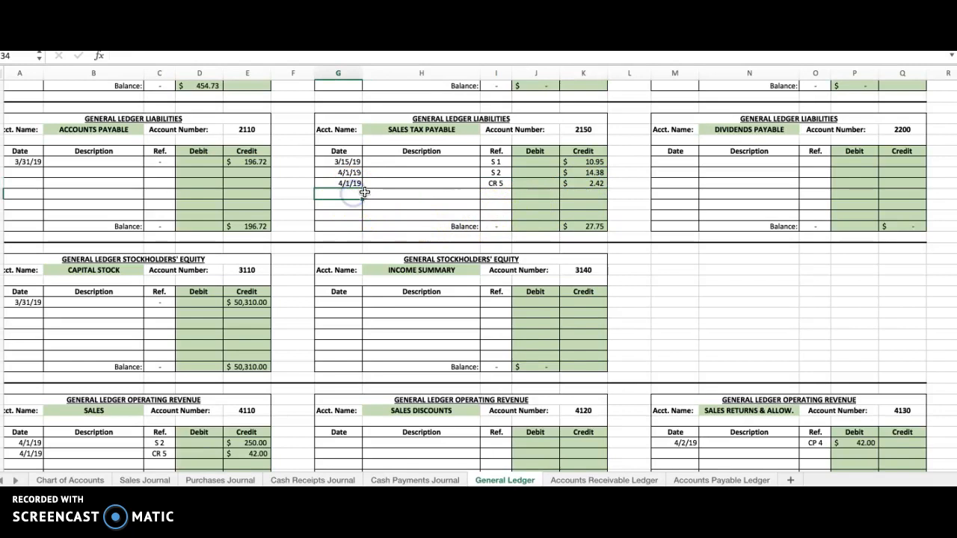
type("4/2/19")
key("Tab")
key("Tab")
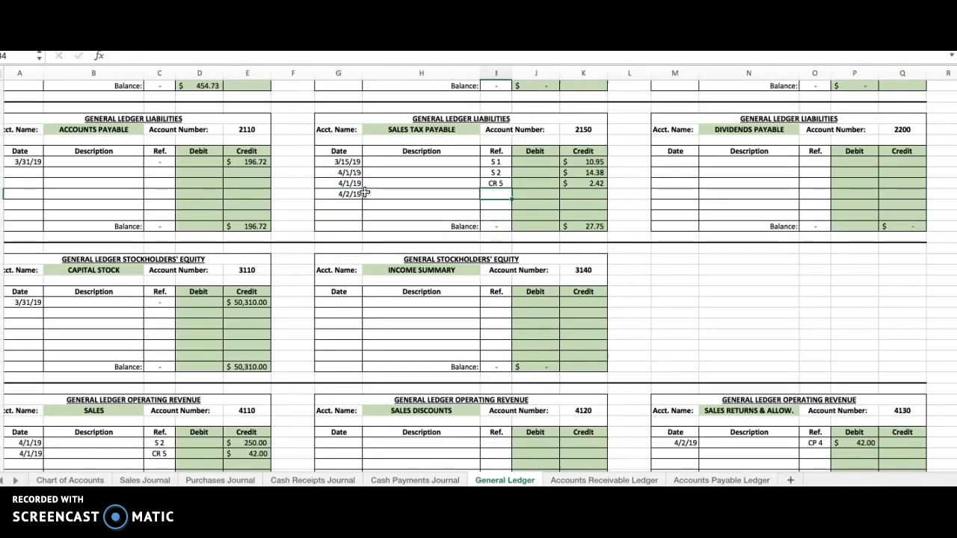
type("CP")
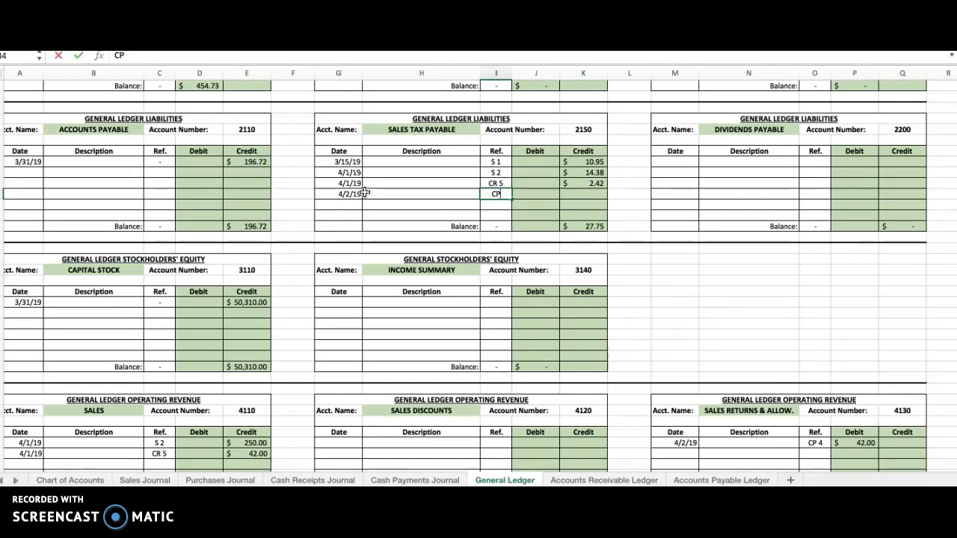
type("4")
key("Tab")
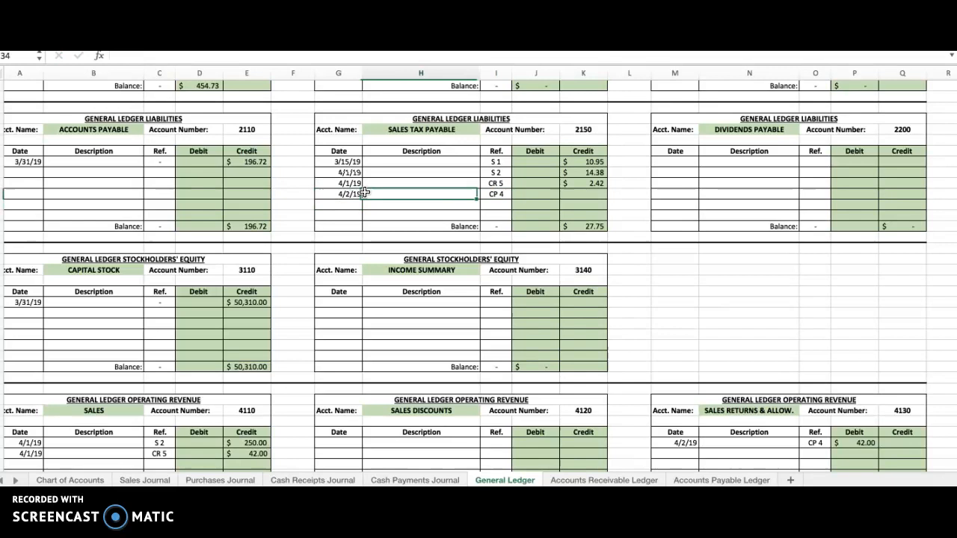
Step: Enter a debit of 2.42 in the 4/2/19 Sales Tax Payable row and compare it with the 4/1/19 CR 5 credit
type("2")
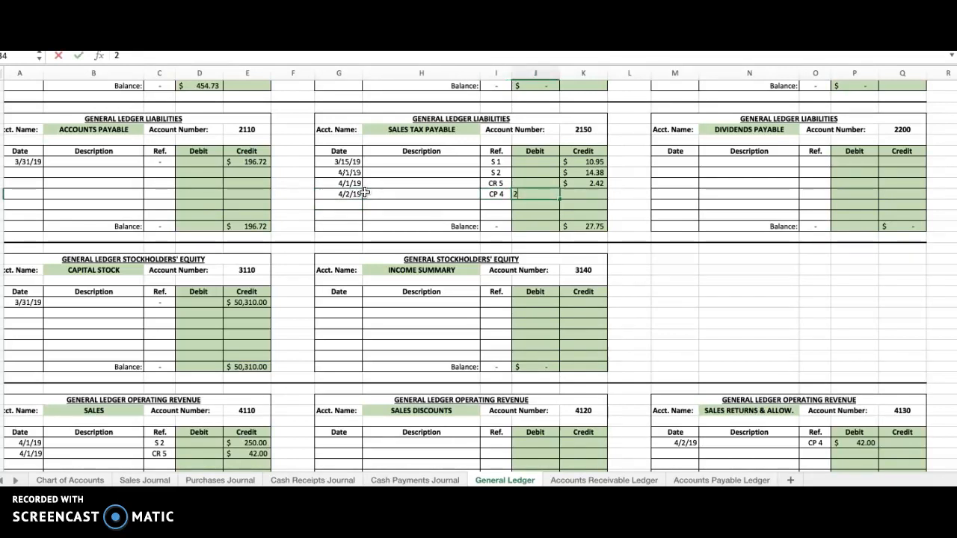
type(".42")
key("Return")
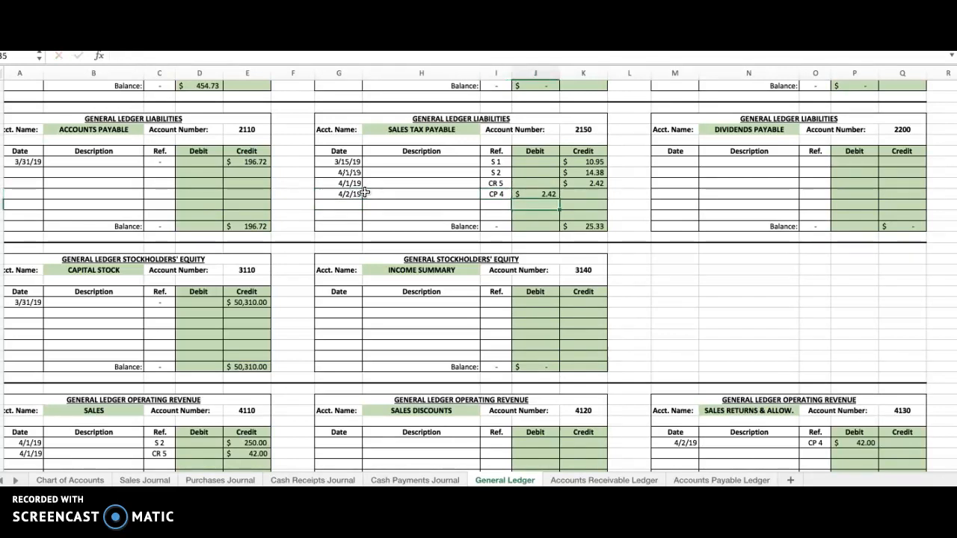
left_click(595, 183)
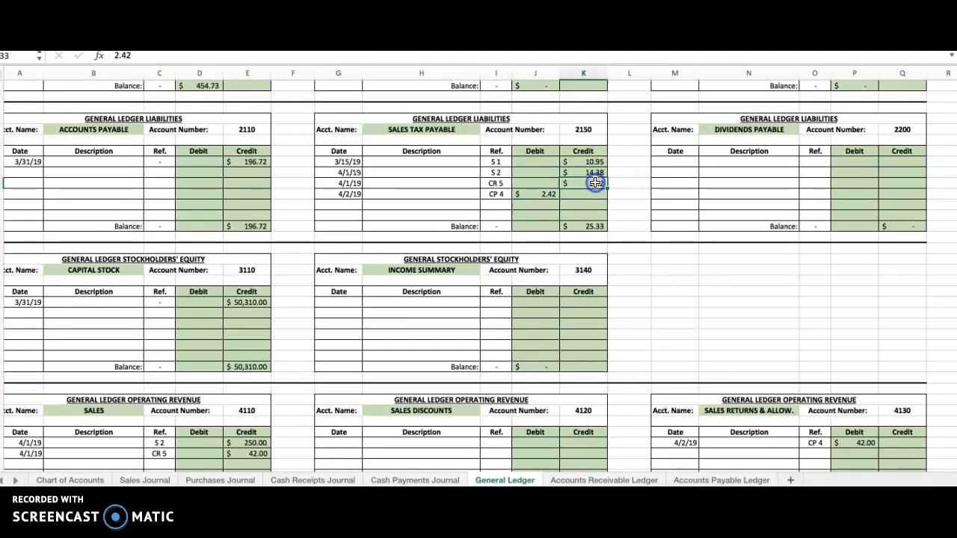
left_click(546, 195)
left_click(596, 181)
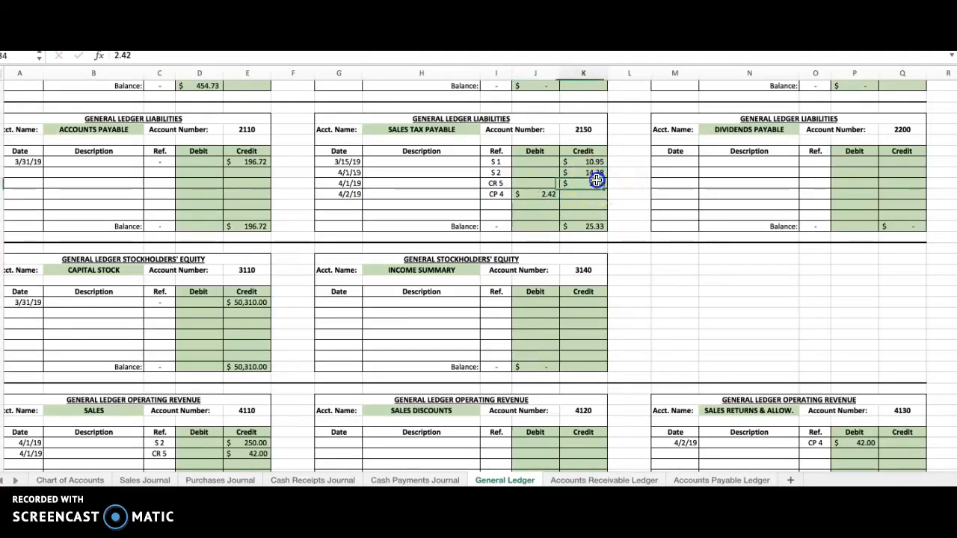
left_click(548, 197)
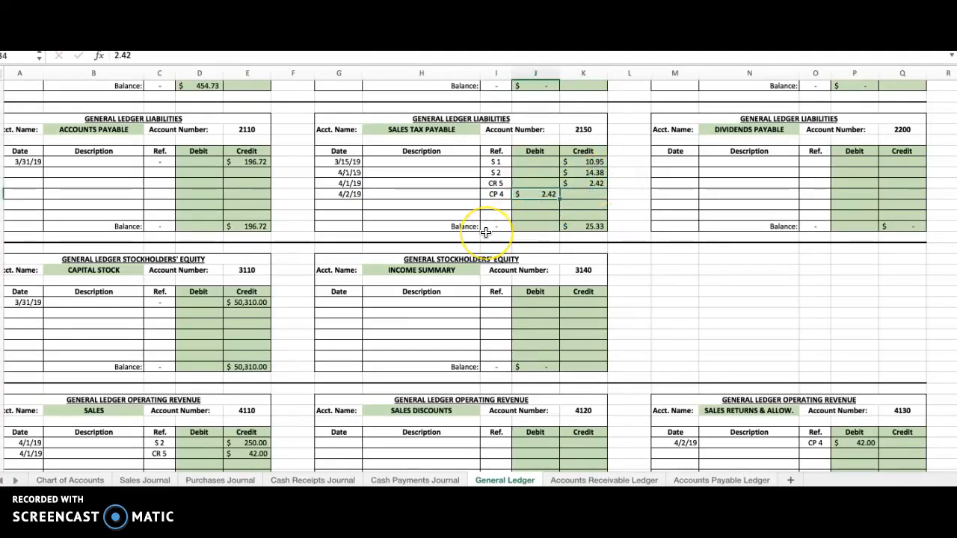
Step: Enter the Sales Tax Payable account number, 2150, as the posting reference on line 2 of the Cash Payments Journal
left_click(583, 130)
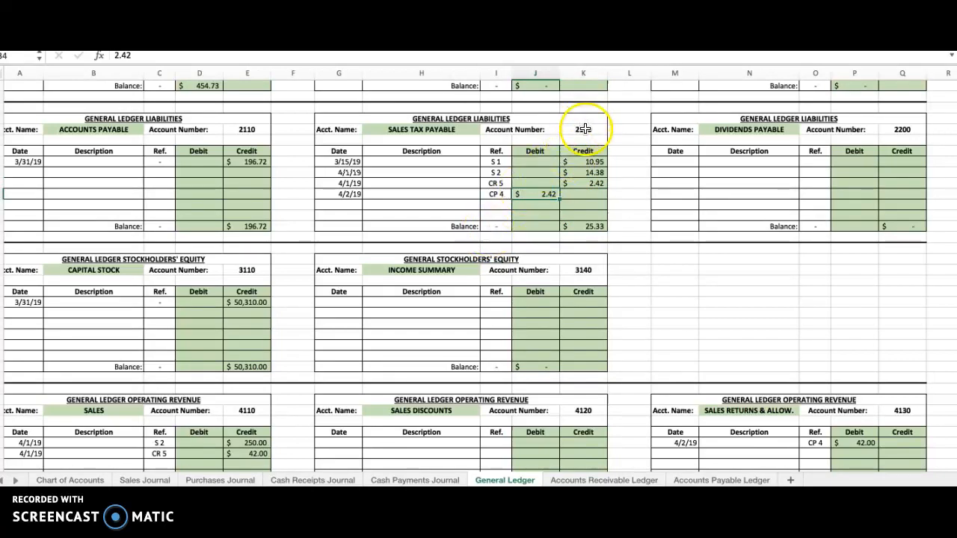
left_click(417, 481)
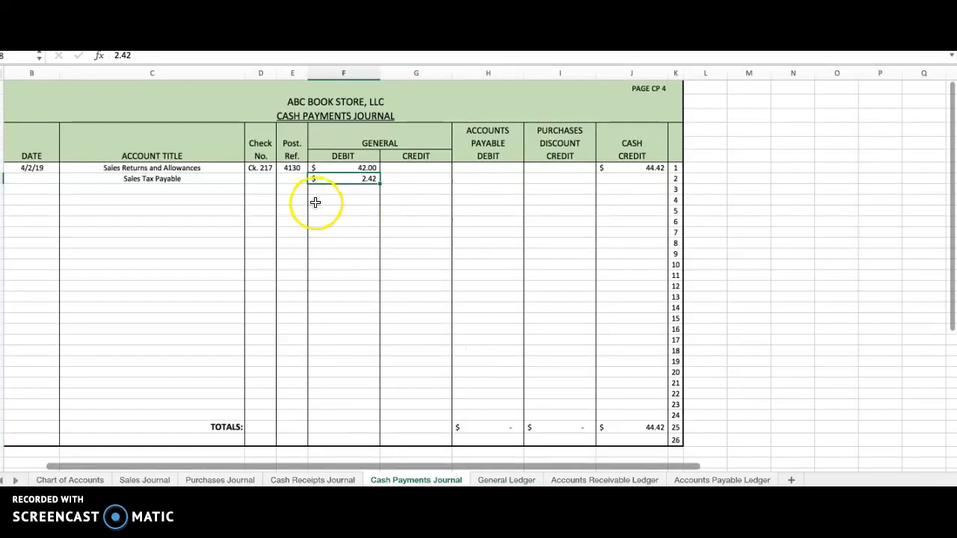
left_click(293, 180)
type("2150")
key("Return")
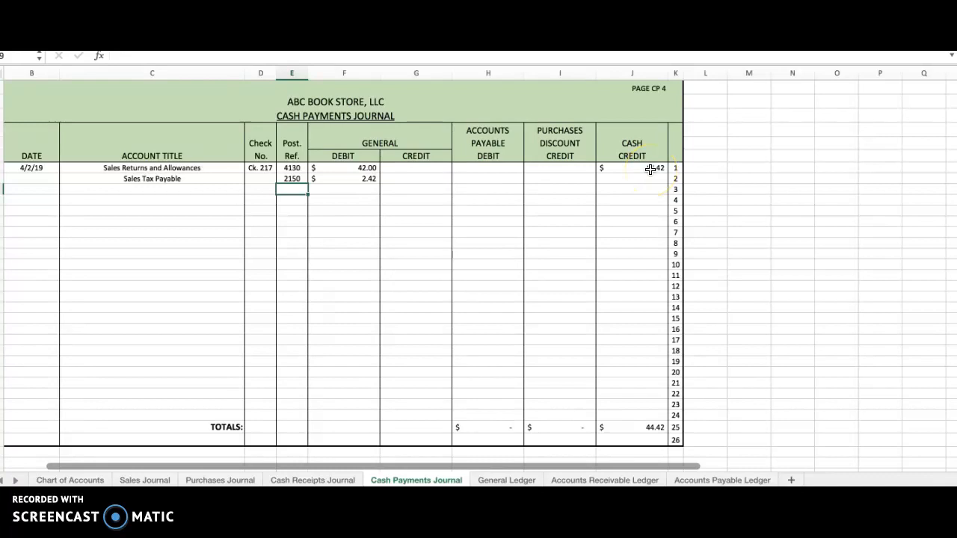
Step: Check the Cash Credit column total in the Cash Payments Journal, and date the next row of the Cash ledger account 4/2/19
left_click(651, 424)
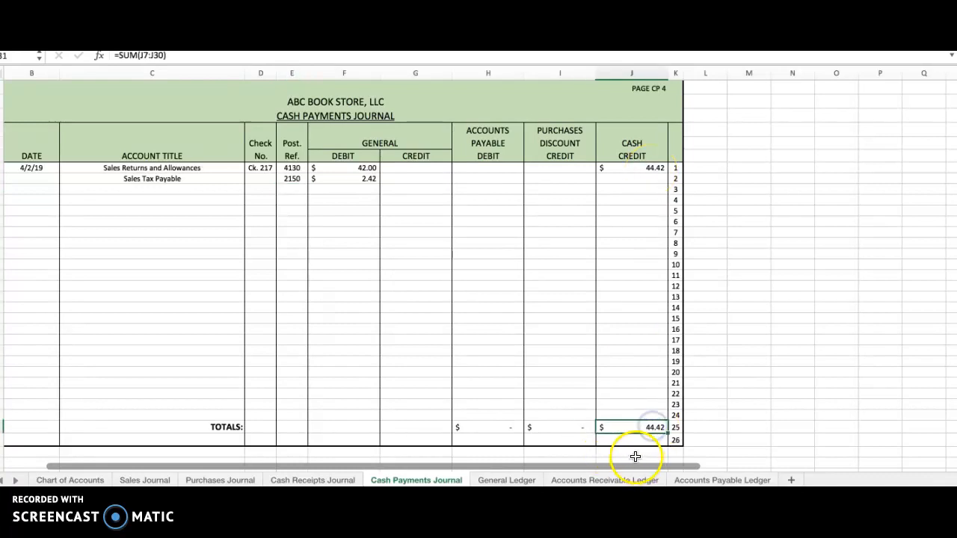
key("Return")
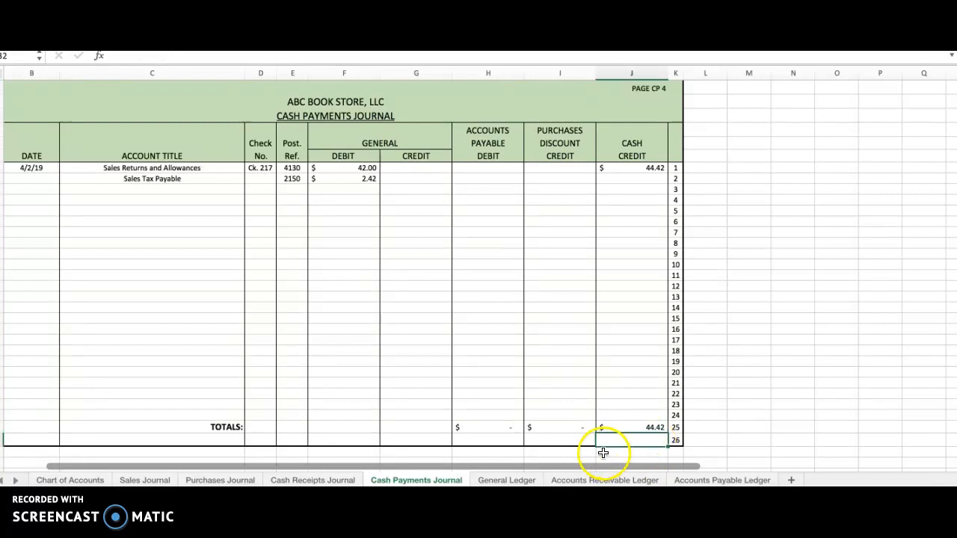
left_click(634, 149)
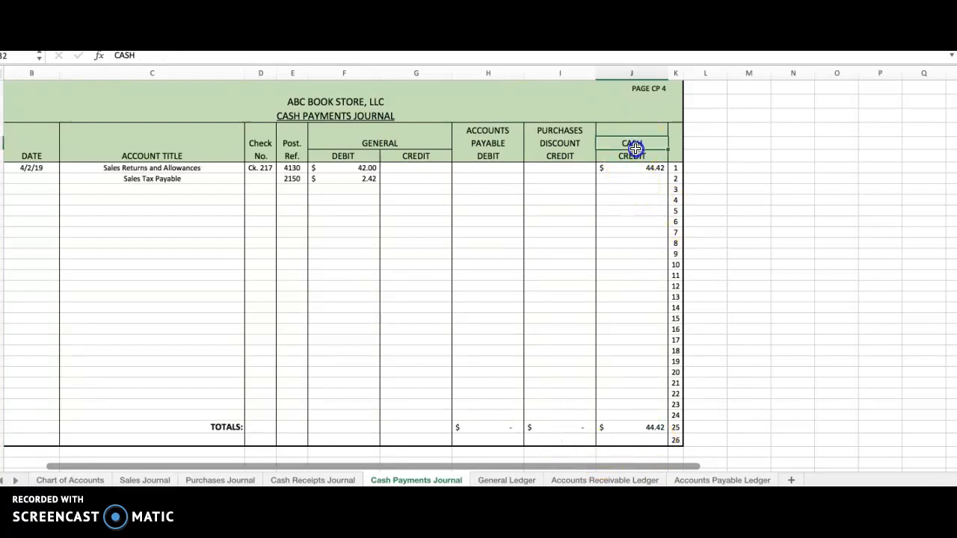
left_click_drag(635, 148, 633, 153)
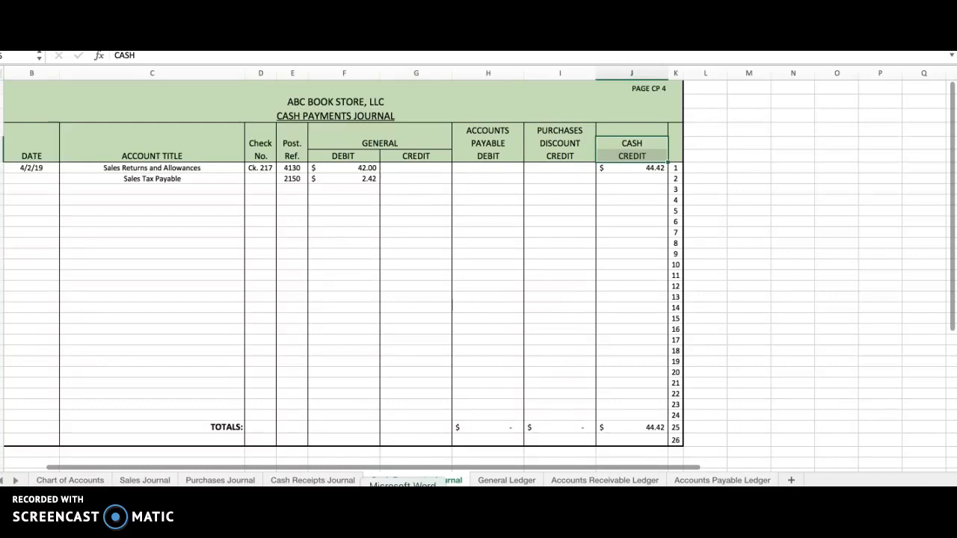
left_click(502, 480)
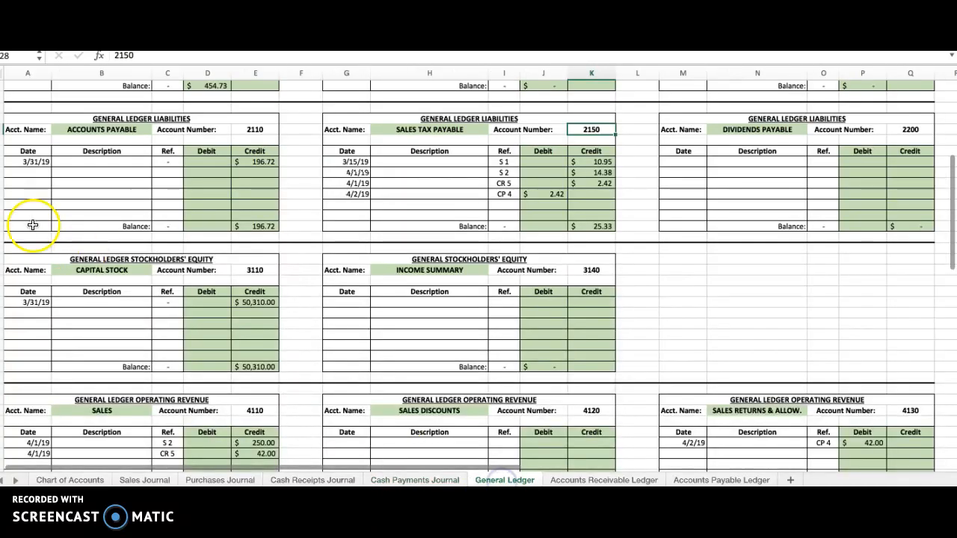
scroll(38, 225, "up", 8)
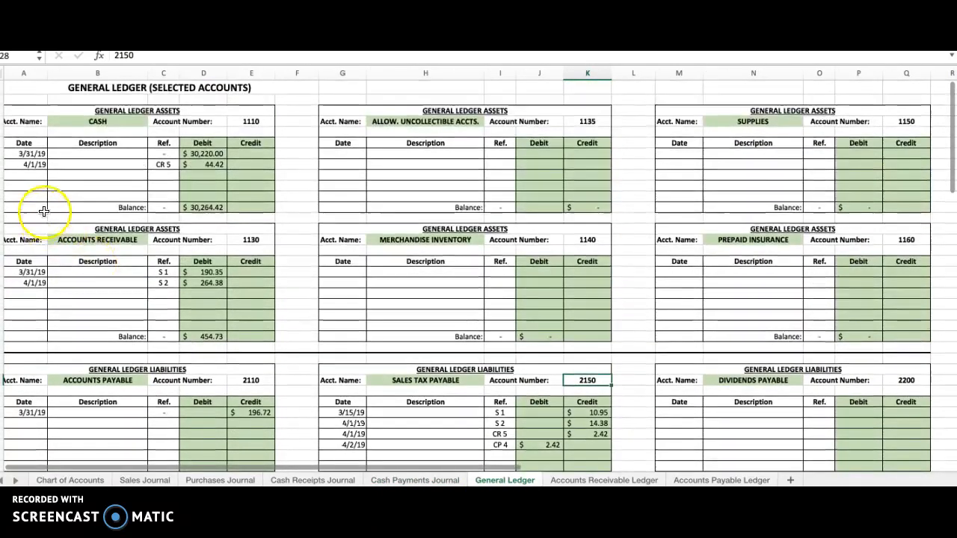
left_click(23, 175)
type("4/2/19")
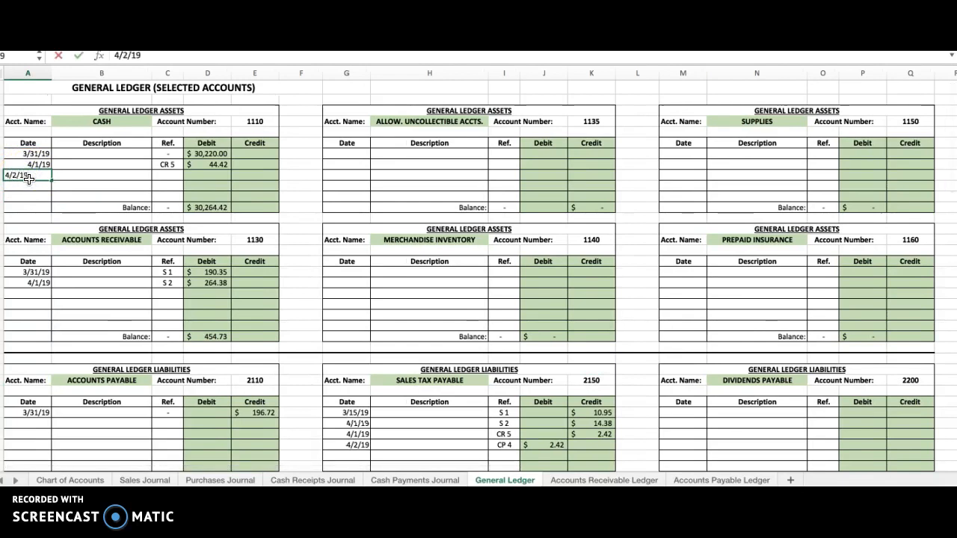
key("Tab")
Step: Complete the 4/2/19 Cash ledger row with reference CP 4 and a credit of 44.42, and check the account balance against its entries
key("Tab")
type("CP 4")
key("Tab")
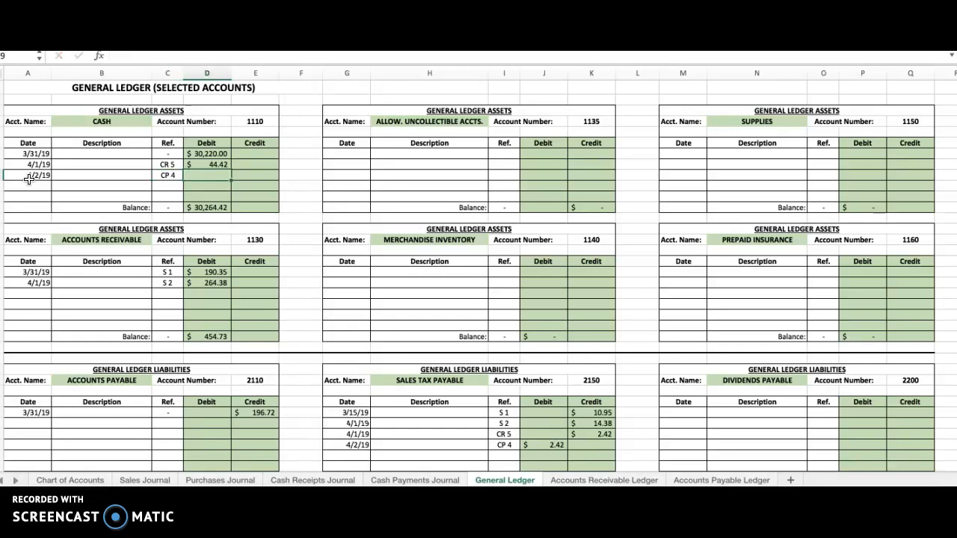
key("Tab")
type("44.4")
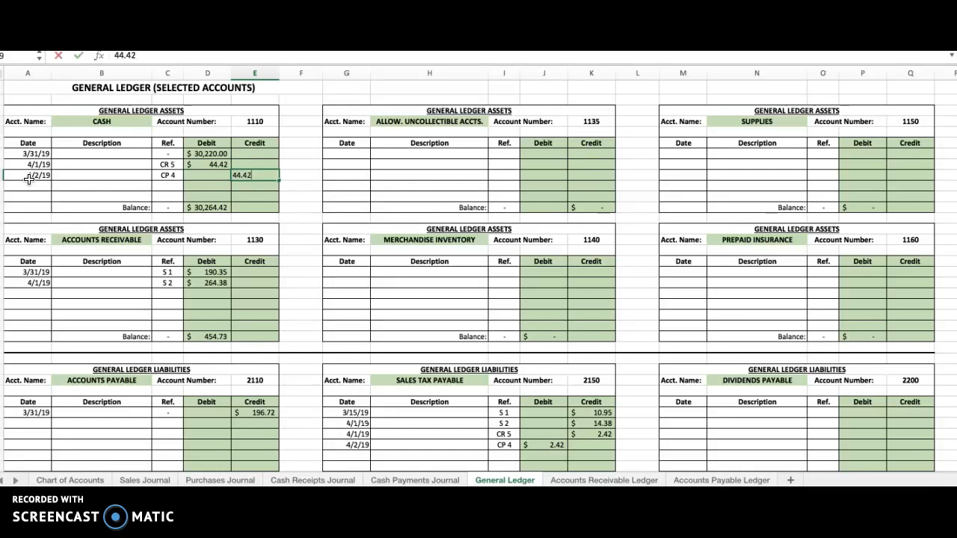
key("Return")
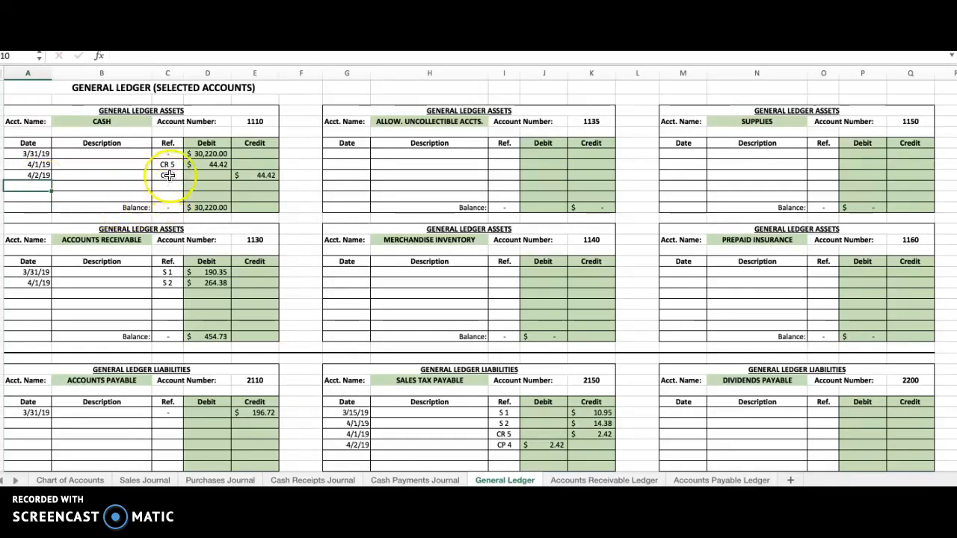
left_click(213, 209)
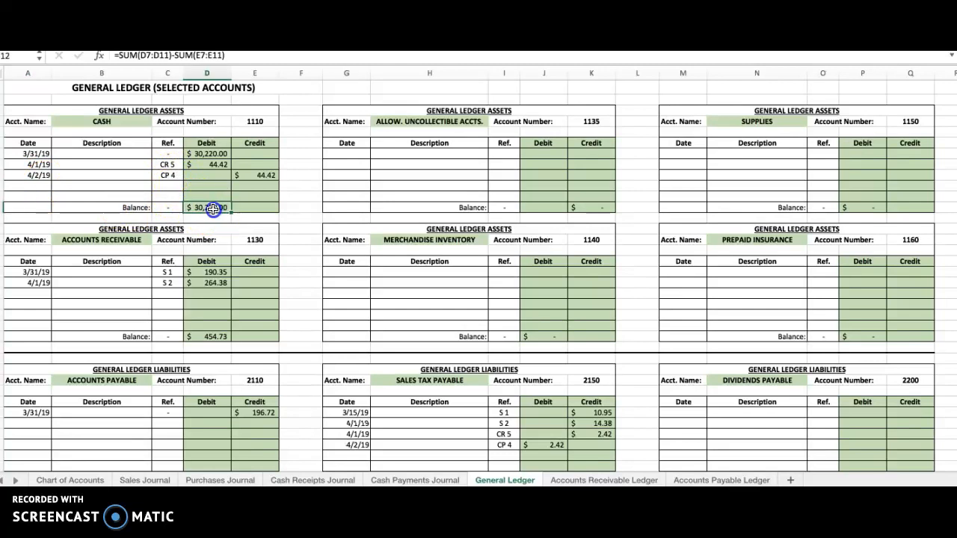
left_click(208, 154)
left_click(212, 164)
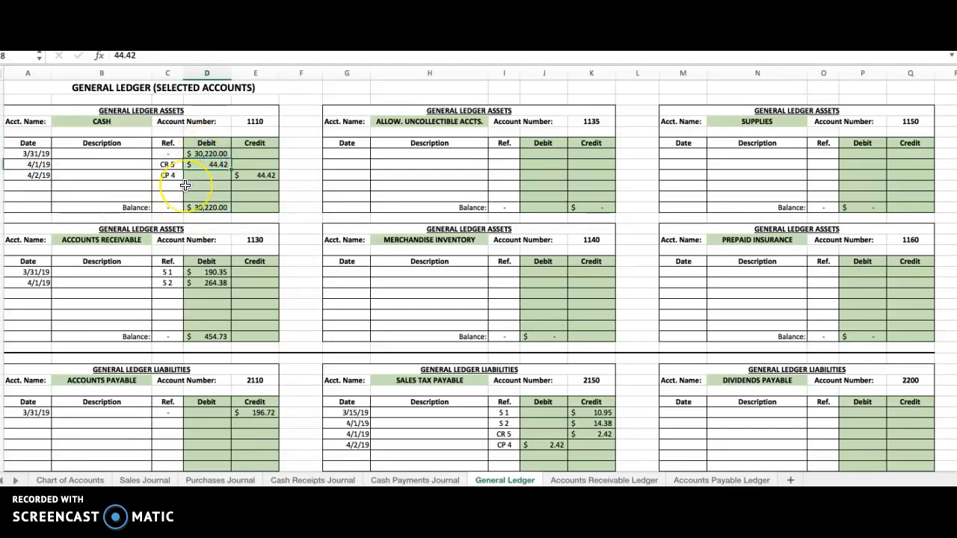
left_click(264, 178)
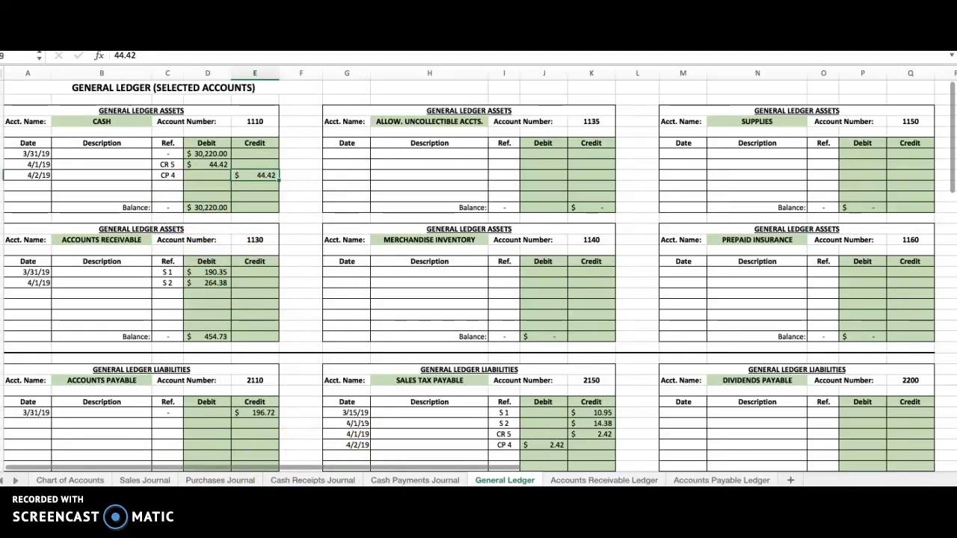
Step: Enter the Cash account number, 1110, beneath the Cash Credit total on line 26 of the Cash Payments Journal
left_click(407, 480)
left_click(634, 440)
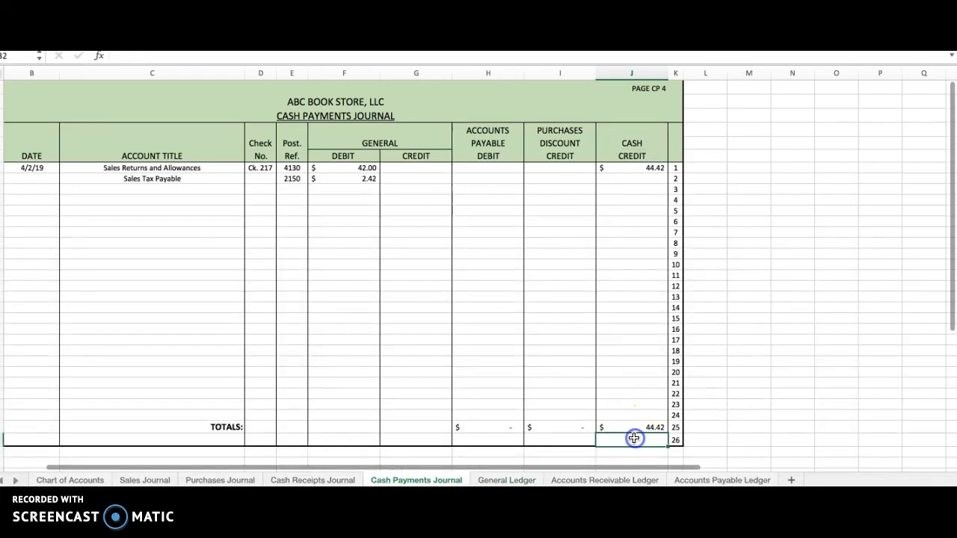
type("1110")
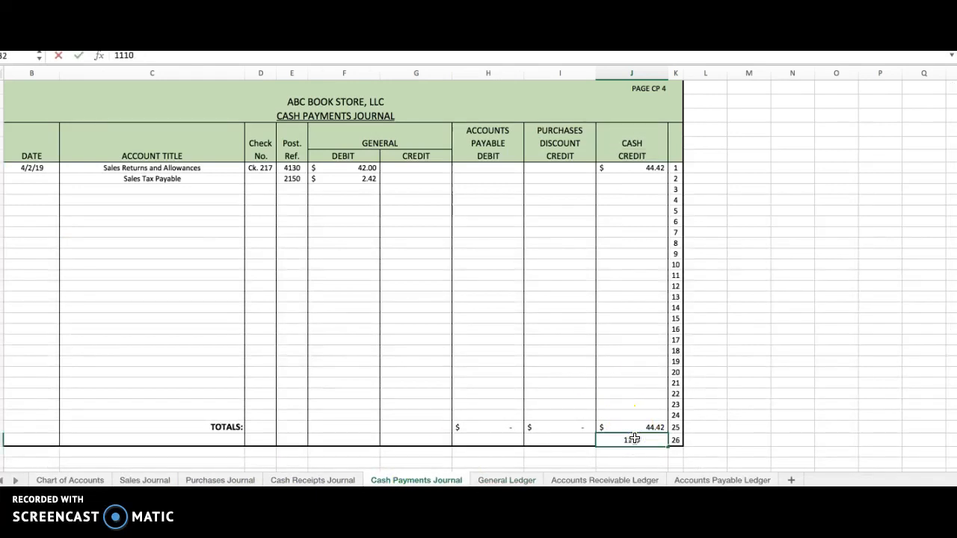
key("Return")
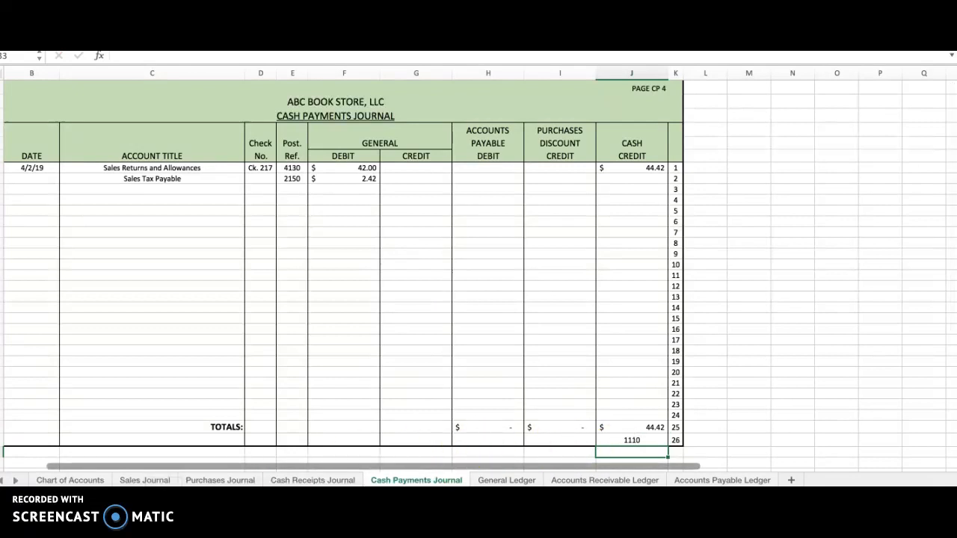
Step: Add the explanation "(customer returned merchandise for cash)" under Account Title on line 3 of the Cash Payments Journal
left_click(164, 191)
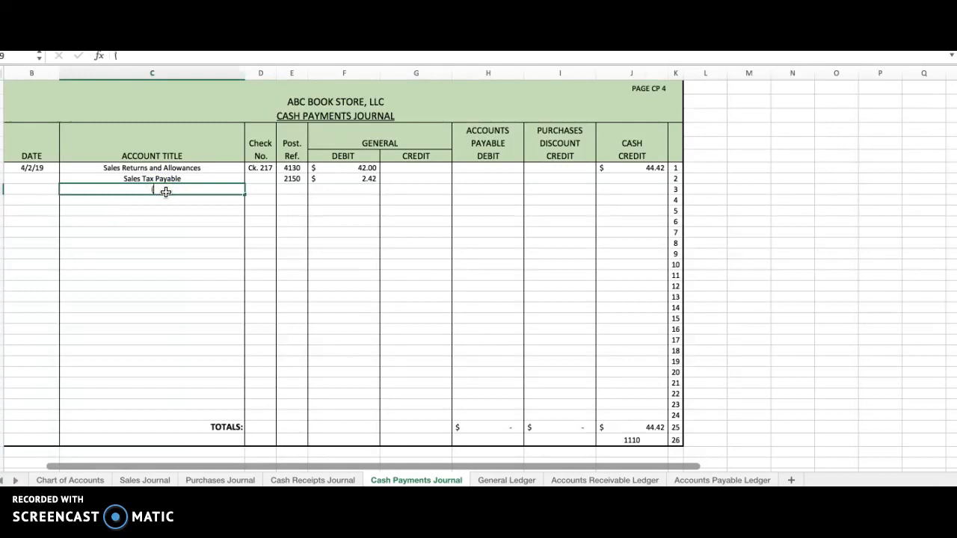
type("(customer retu")
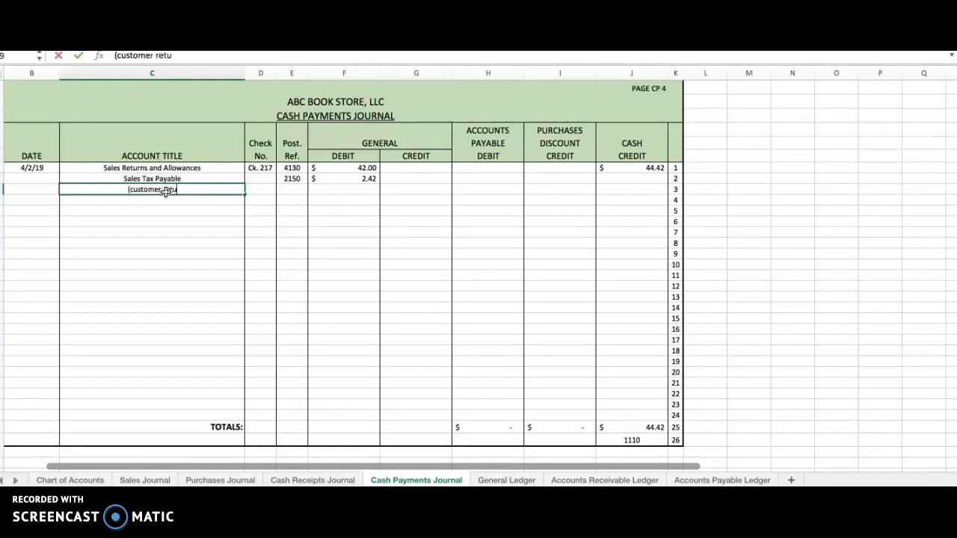
type("rned mer")
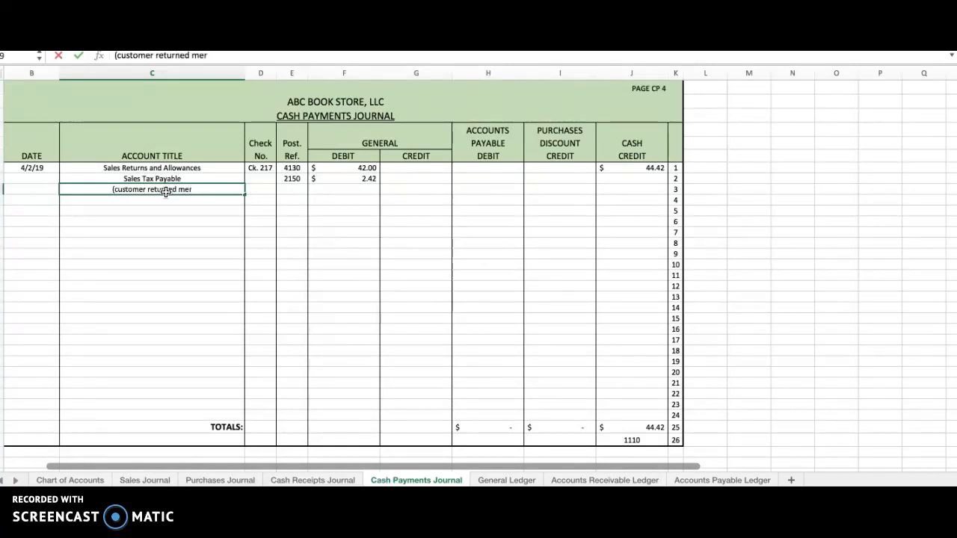
type("chandise f")
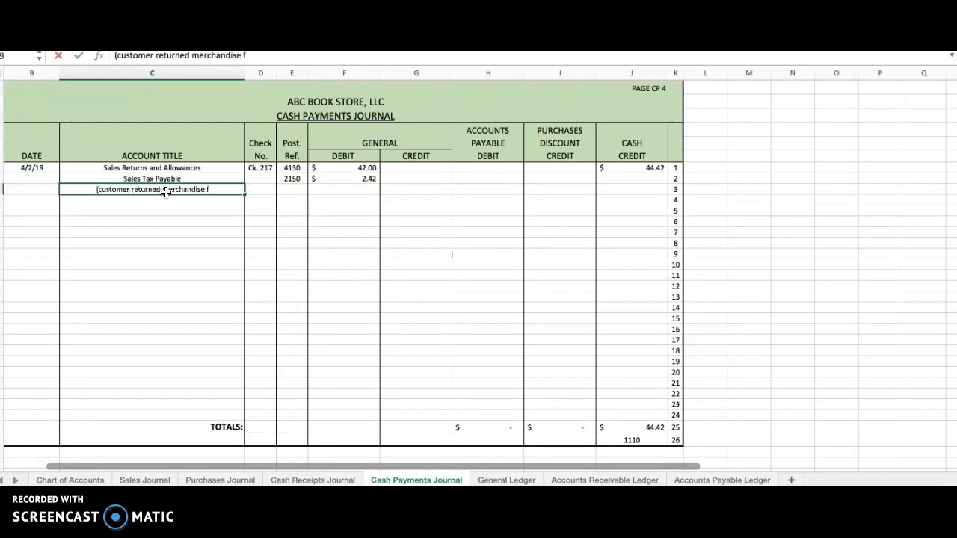
type("or cash)")
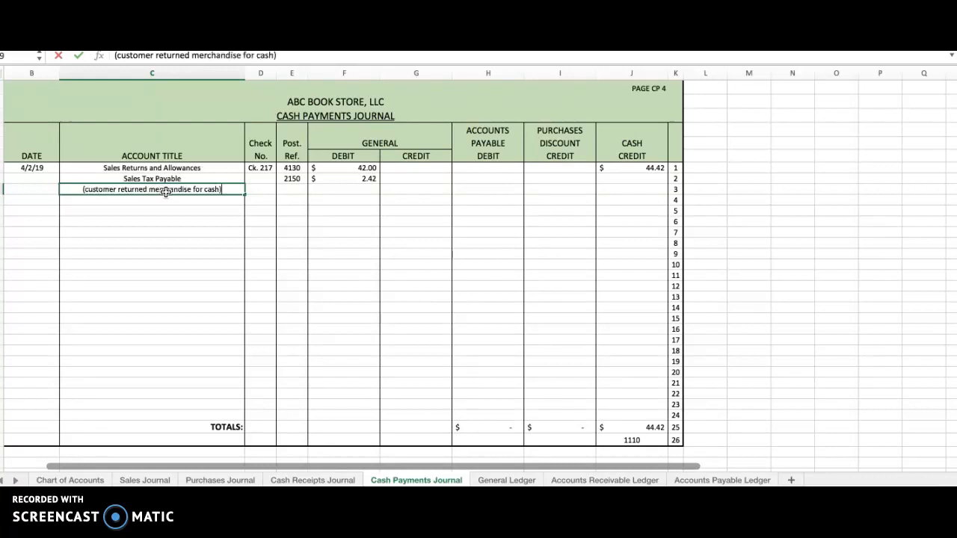
key("Return")
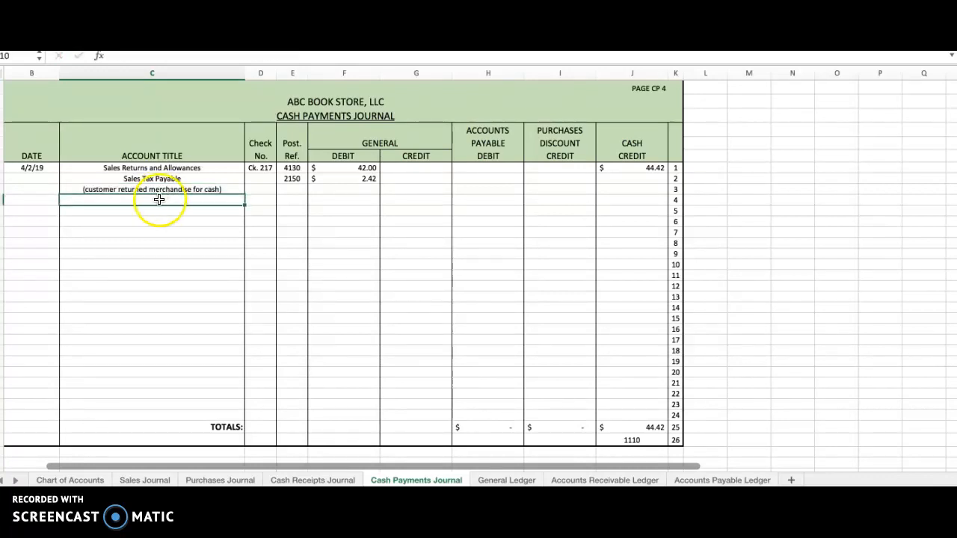
scroll(155, 218, "left", 1)
scroll(155, 218, "right", 2)
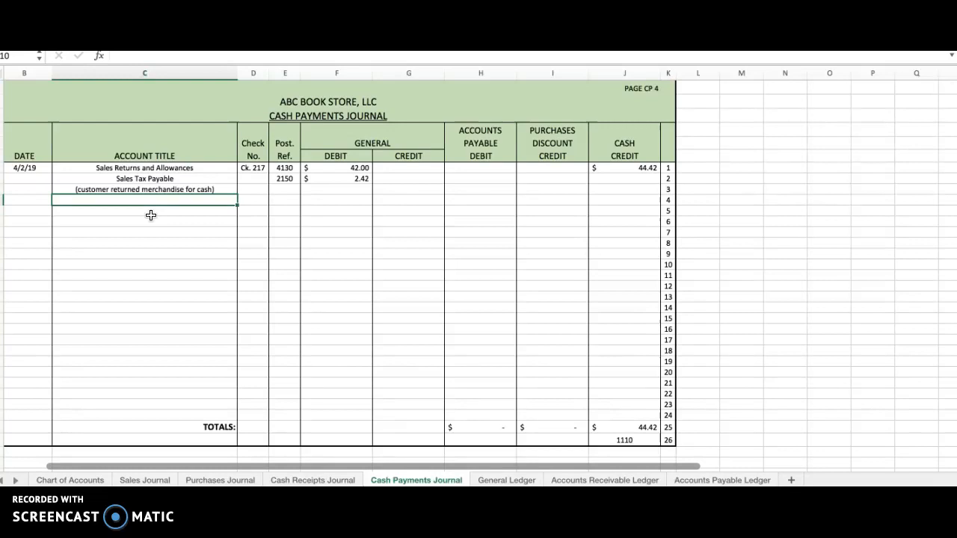
Step: Review the 4/1/19 sale in the Cash Receipts Journal, checking its date, Sales Credit, Sales Tax Payable Credit and Cash Debit amounts
scroll(151, 215, "right", 2)
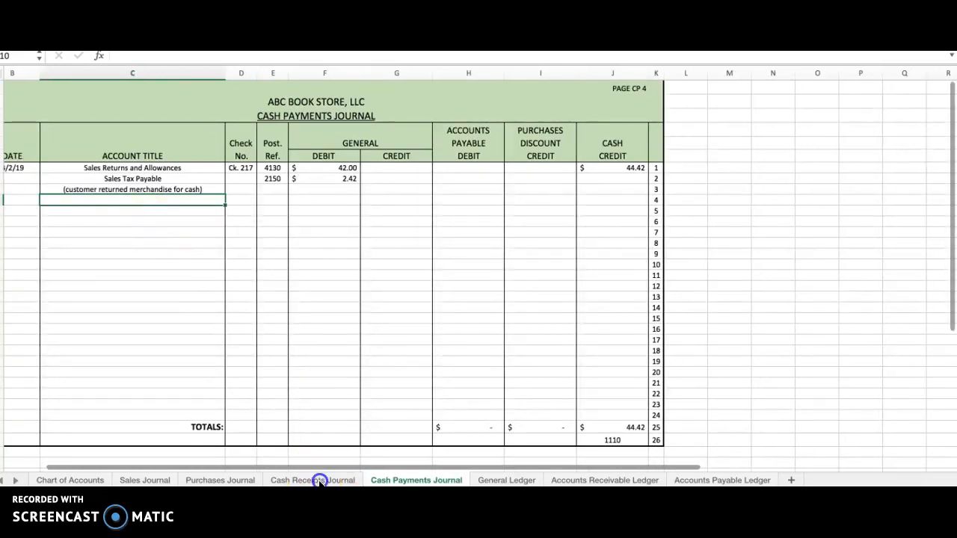
scroll(312, 400, "left", 2)
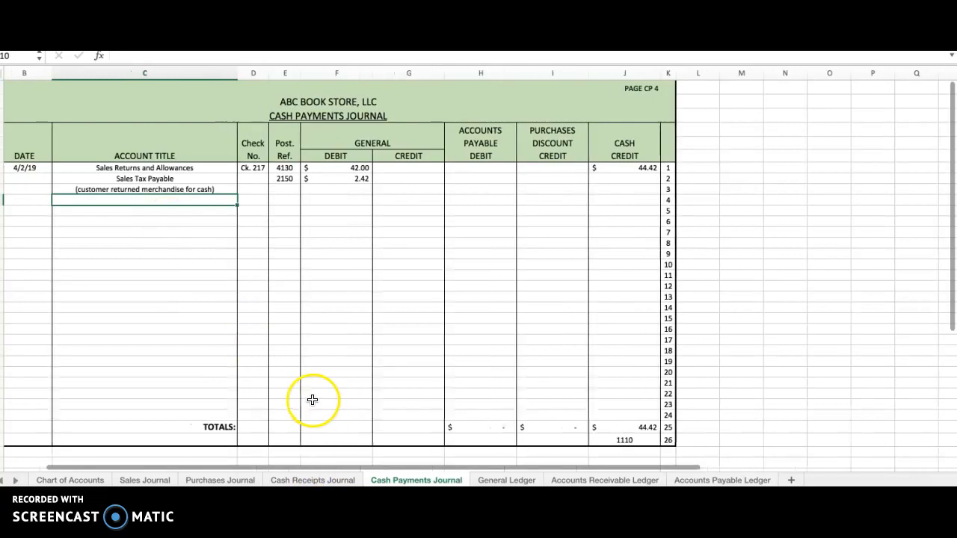
left_click(313, 480)
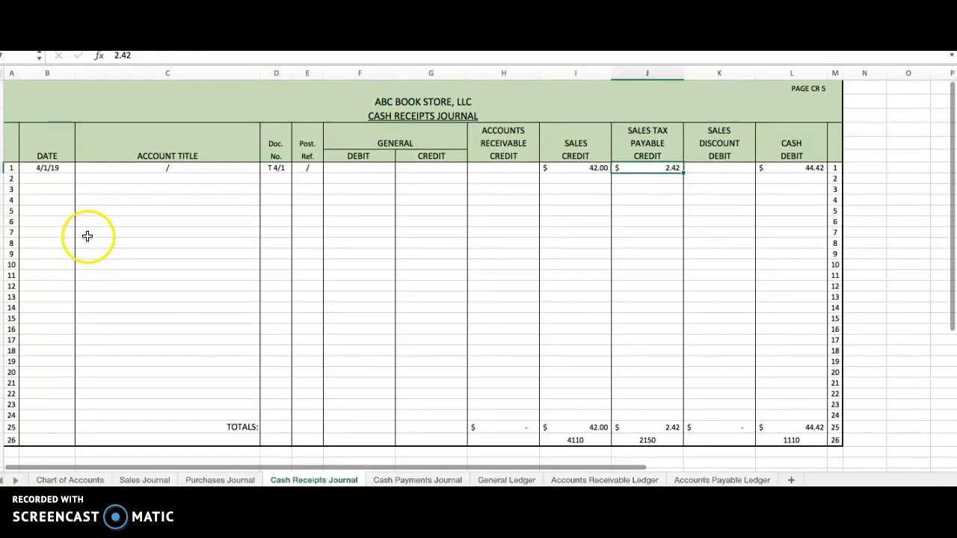
scroll(120, 232, "right", 5)
scroll(135, 231, "left", 5)
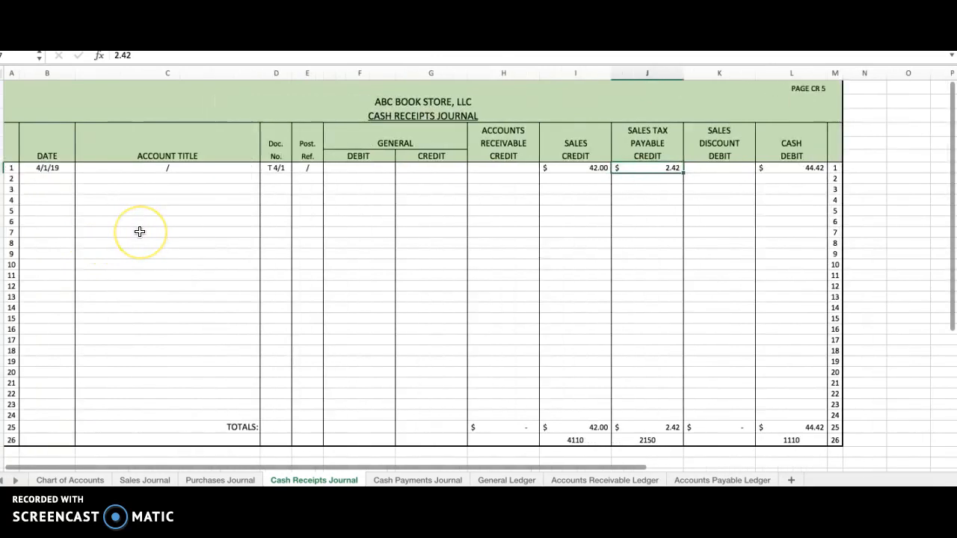
left_click(45, 168)
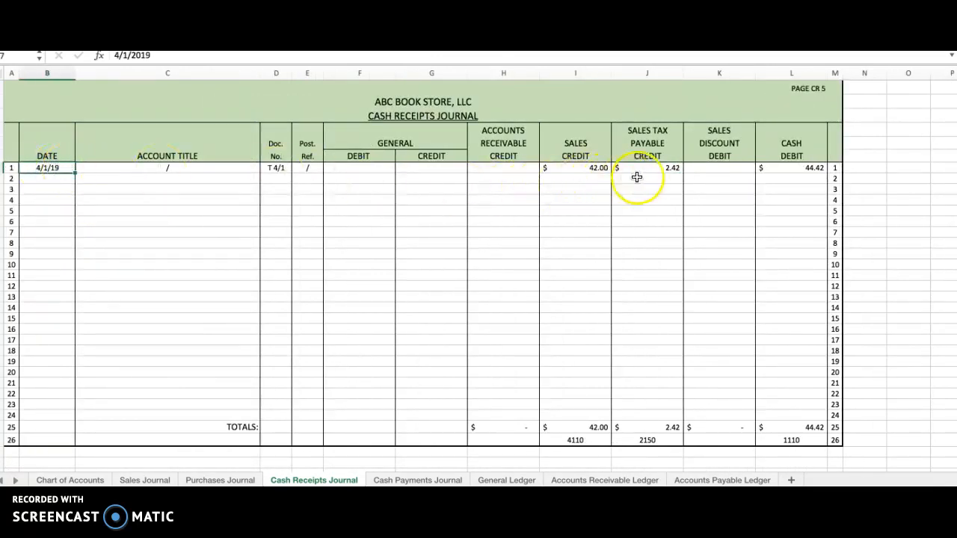
left_click(591, 170)
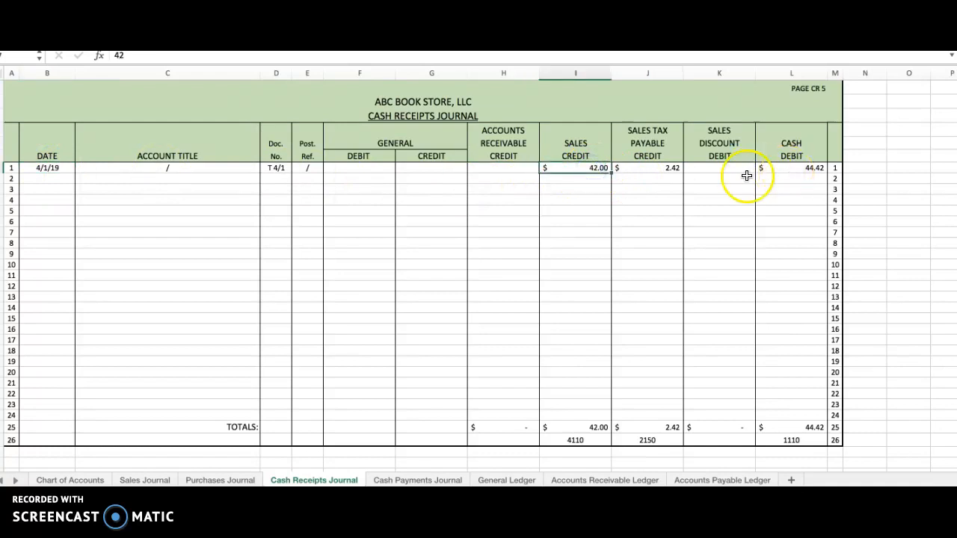
left_click(662, 173)
left_click(812, 168)
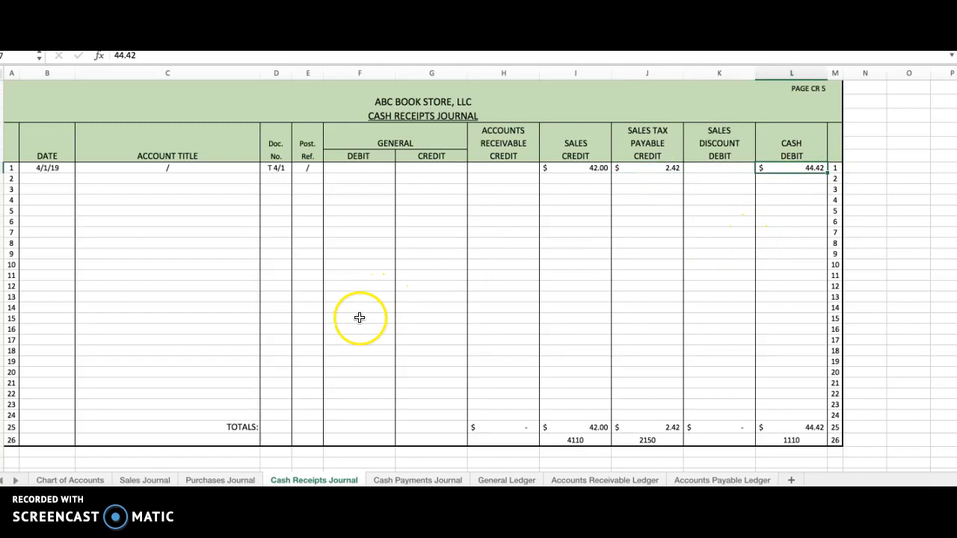
Step: Review the 4/2/19 refund entry in the Cash Payments Journal, checking its two debited account titles and the Cash Credit amount
left_click(419, 480)
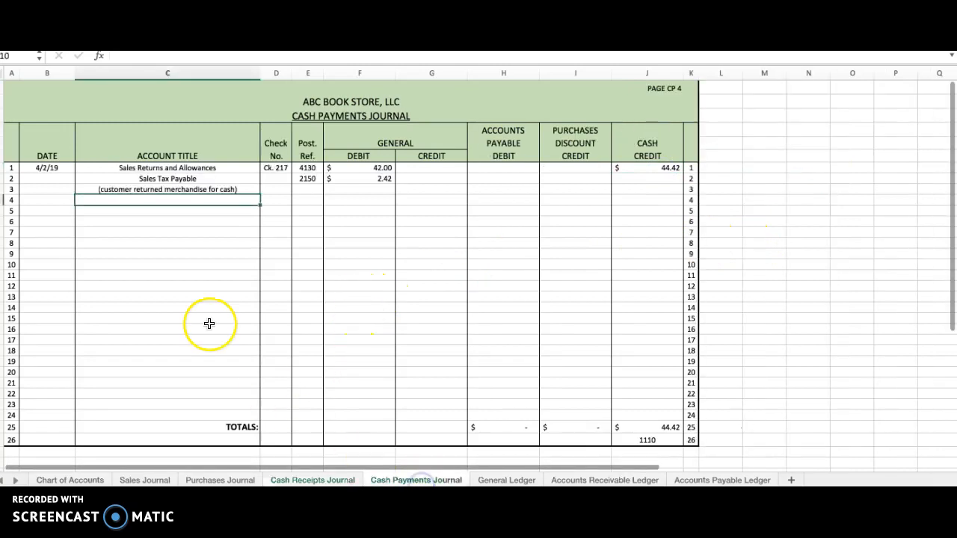
left_click(156, 168)
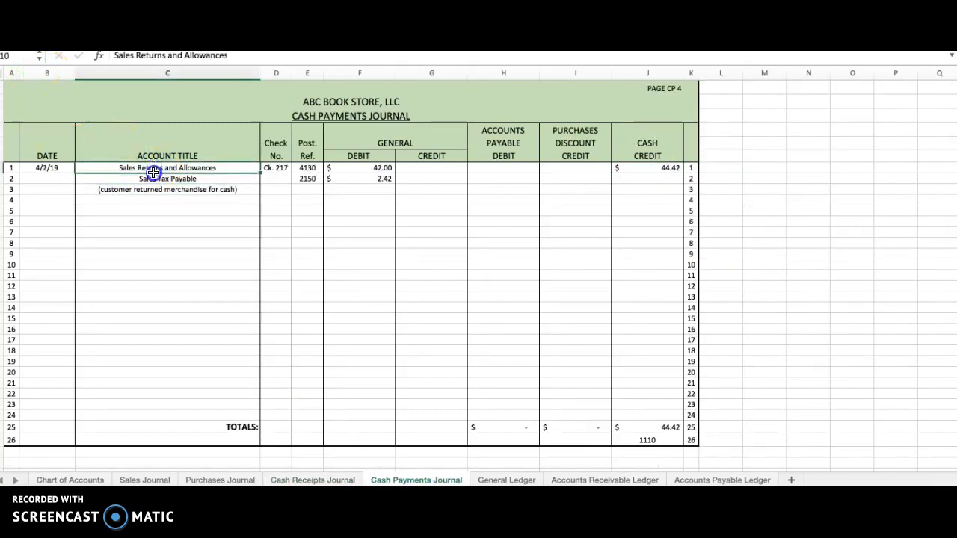
left_click_drag(160, 171, 160, 179)
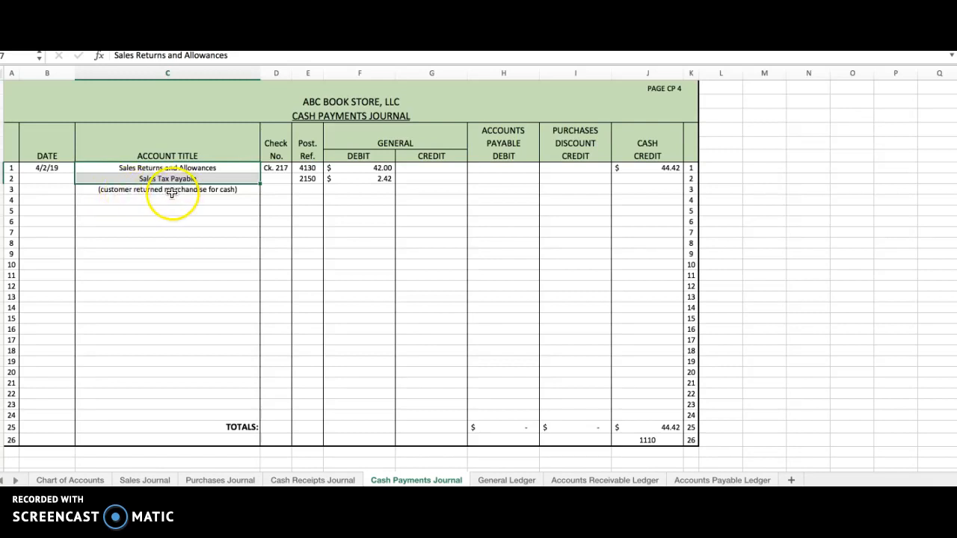
left_click(668, 168)
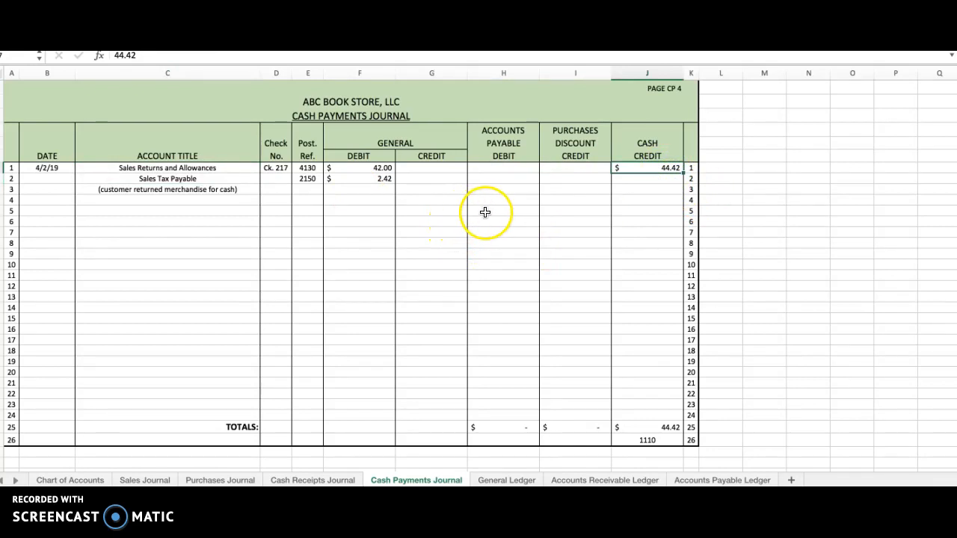
scroll(62, 469, "right", 1)
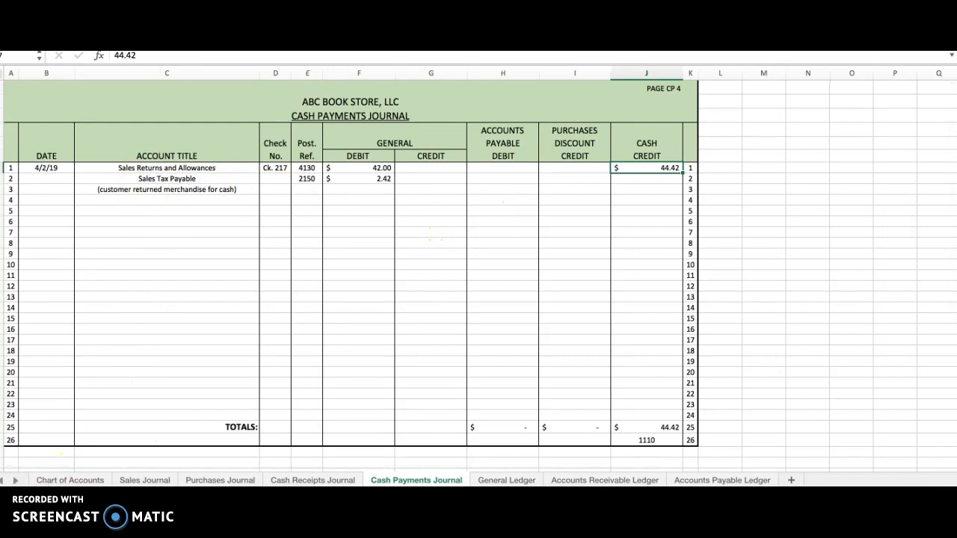